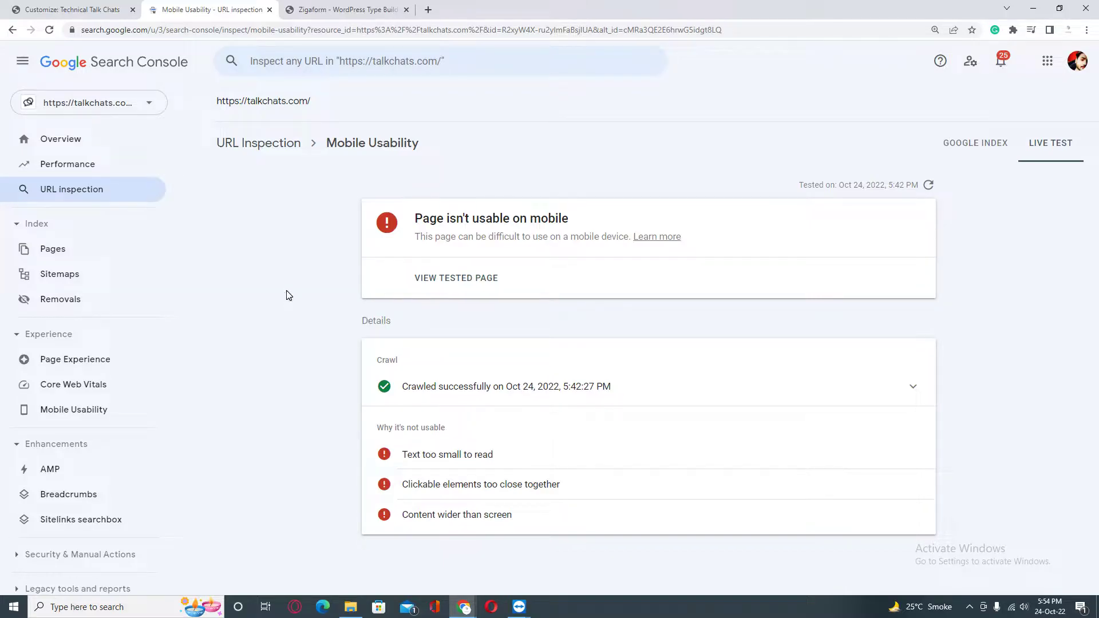
Leave the failing Mobile Usability live test and switch to the Technical Talk Chats customizer's Additional CSS.
{"action": "left_click", "coordinate": [73, 10]}
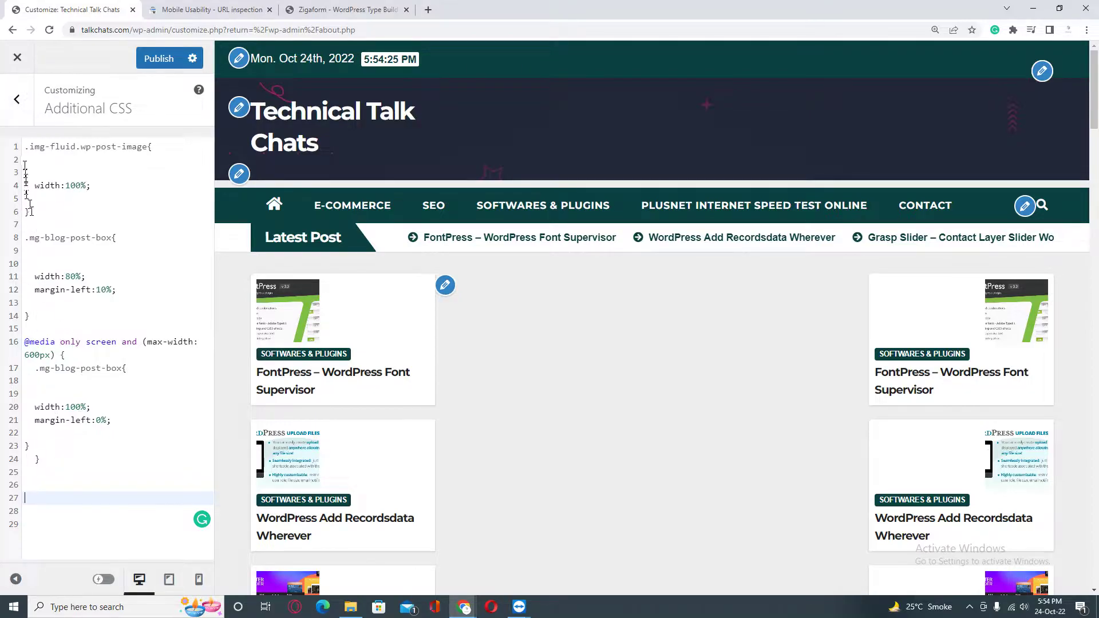
Exit the customizer without saving and reopen the site customizer.
{"action": "left_click", "coordinate": [16, 98]}
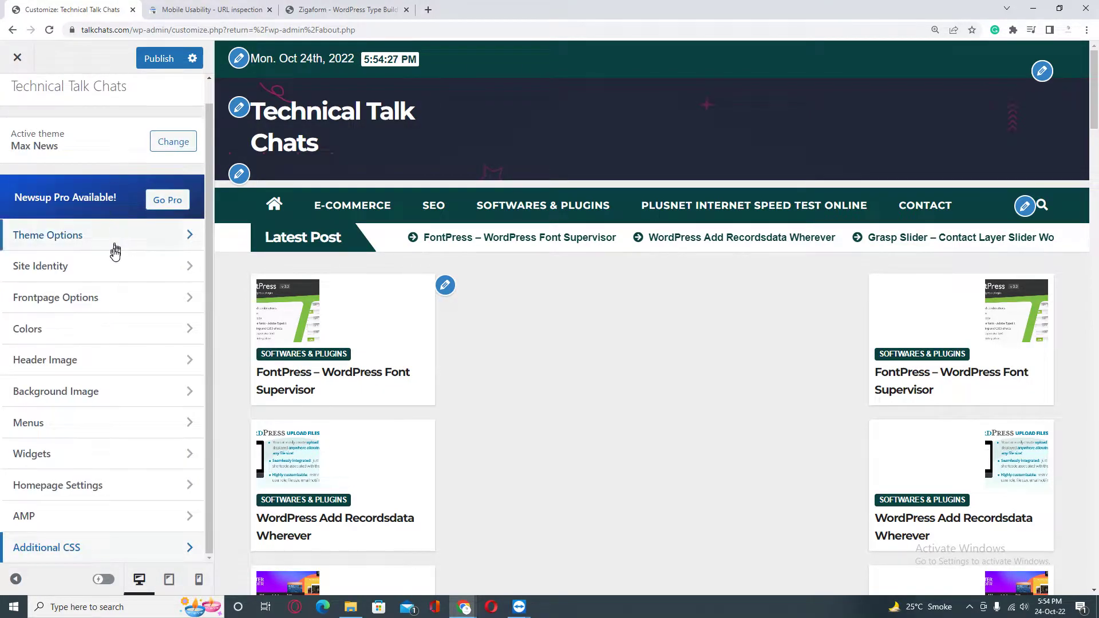
{"action": "scroll", "coordinate": [42, 135], "scroll_direction": "up", "scroll_amount": 1}
{"action": "left_click", "coordinate": [16, 58]}
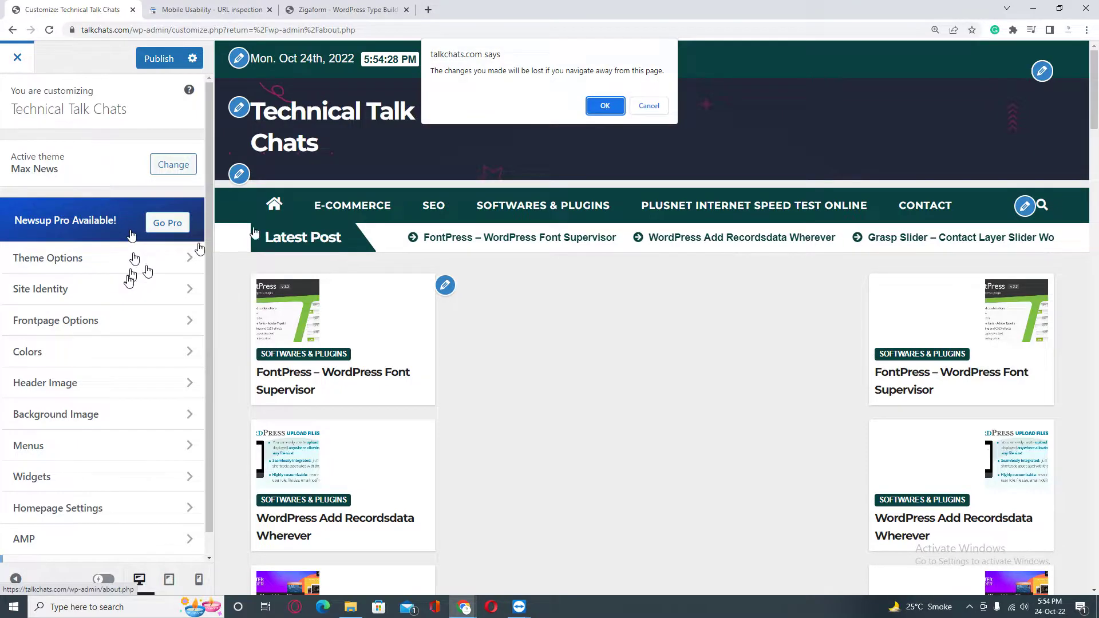
{"action": "left_click", "coordinate": [604, 106]}
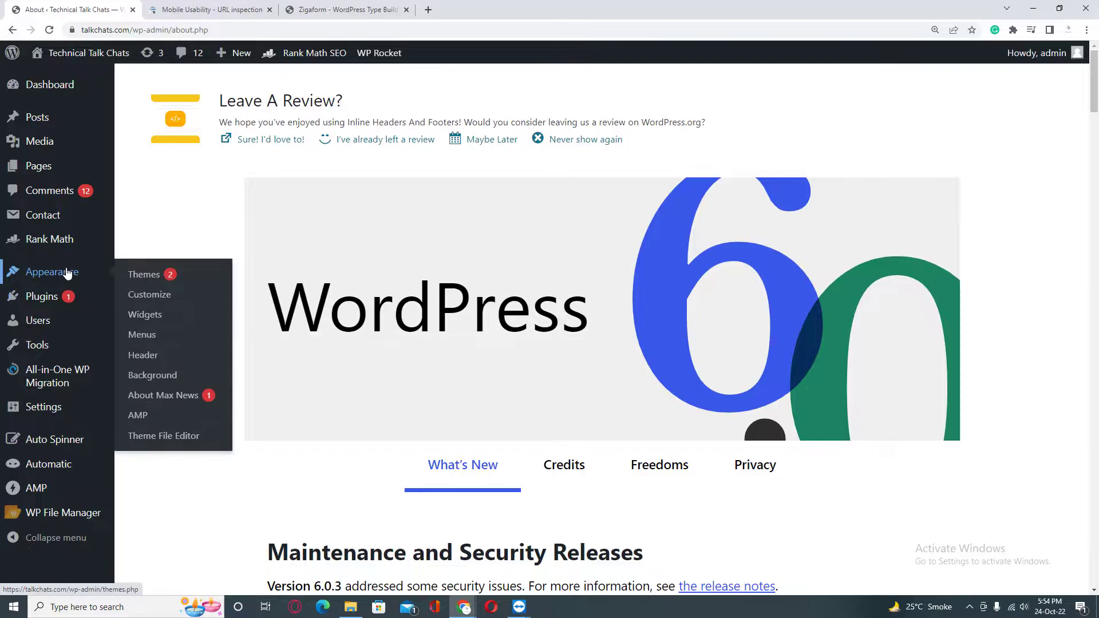
{"action": "left_click", "coordinate": [160, 297]}
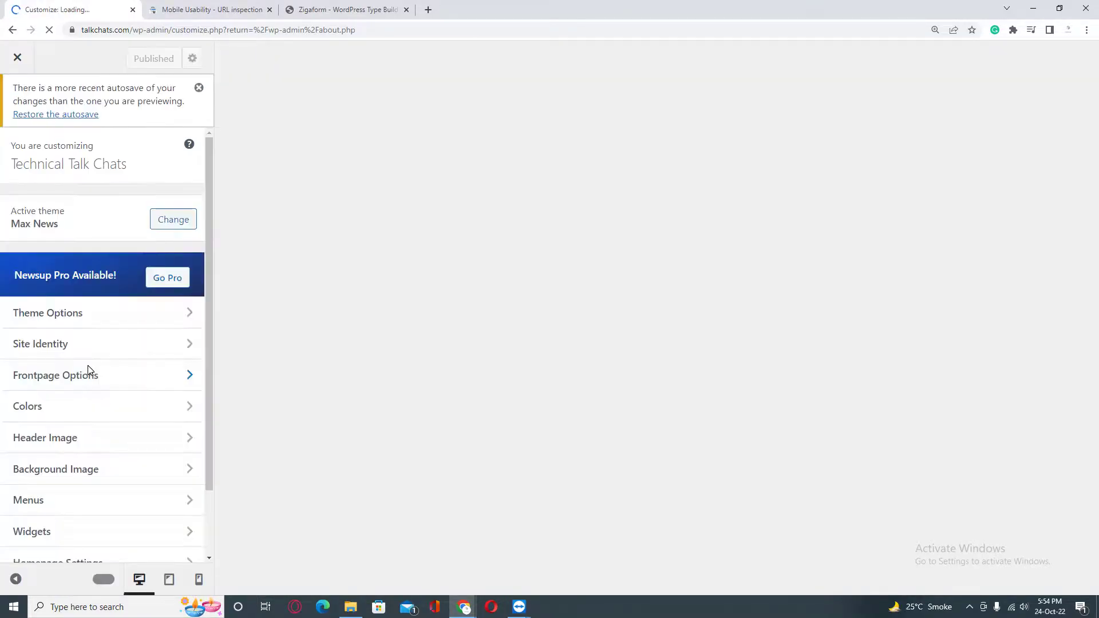
{"action": "scroll", "coordinate": [91, 373], "scroll_direction": "down", "scroll_amount": 2}
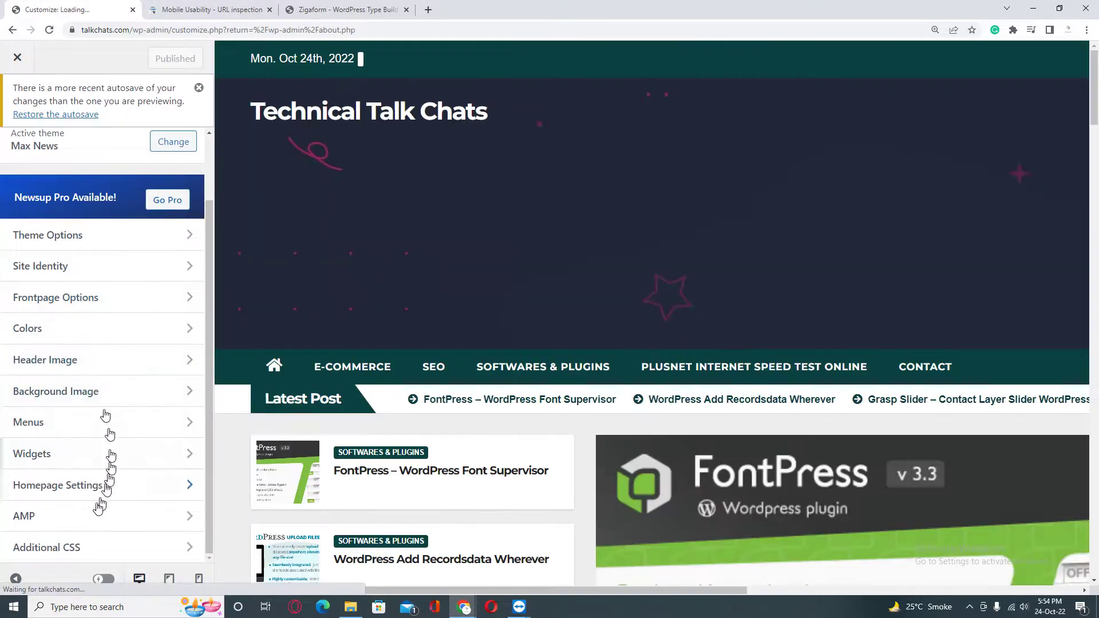
Delete the body{width:2000px;} rule from Additional CSS and start a new line.
{"action": "left_click", "coordinate": [80, 546]}
{"action": "left_click_drag", "start_coordinate": [87, 538], "coordinate": [24, 500]}
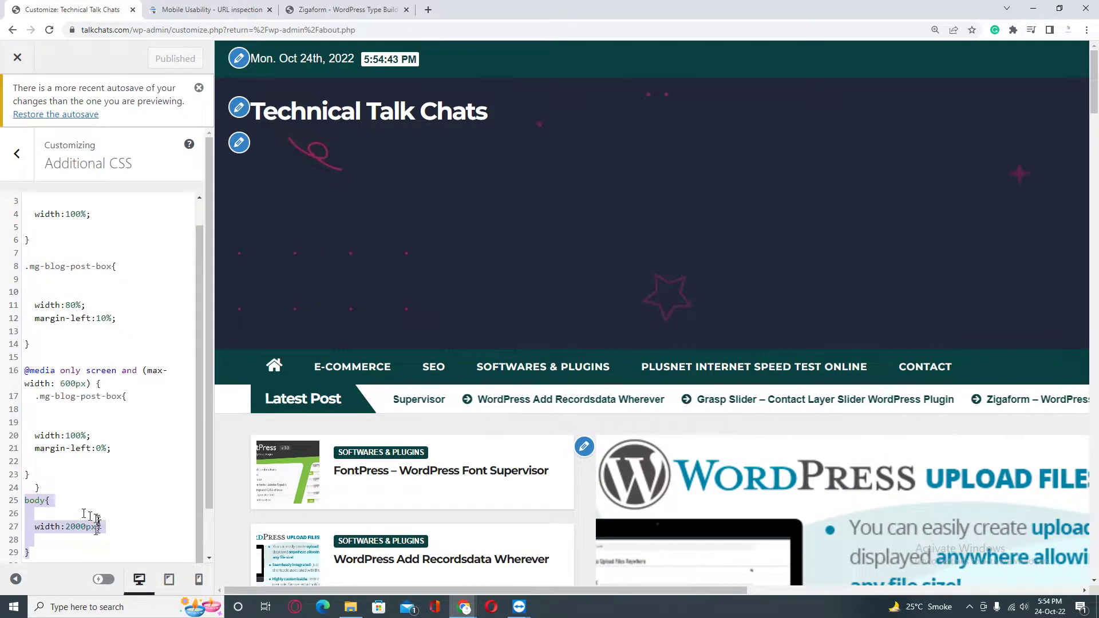
{"action": "mouse_move", "coordinate": [44, 549]}
{"action": "left_mouse_down"}
{"action": "mouse_move", "coordinate": [23, 526]}
{"action": "mouse_move", "coordinate": [24, 500]}
{"action": "left_mouse_up"}
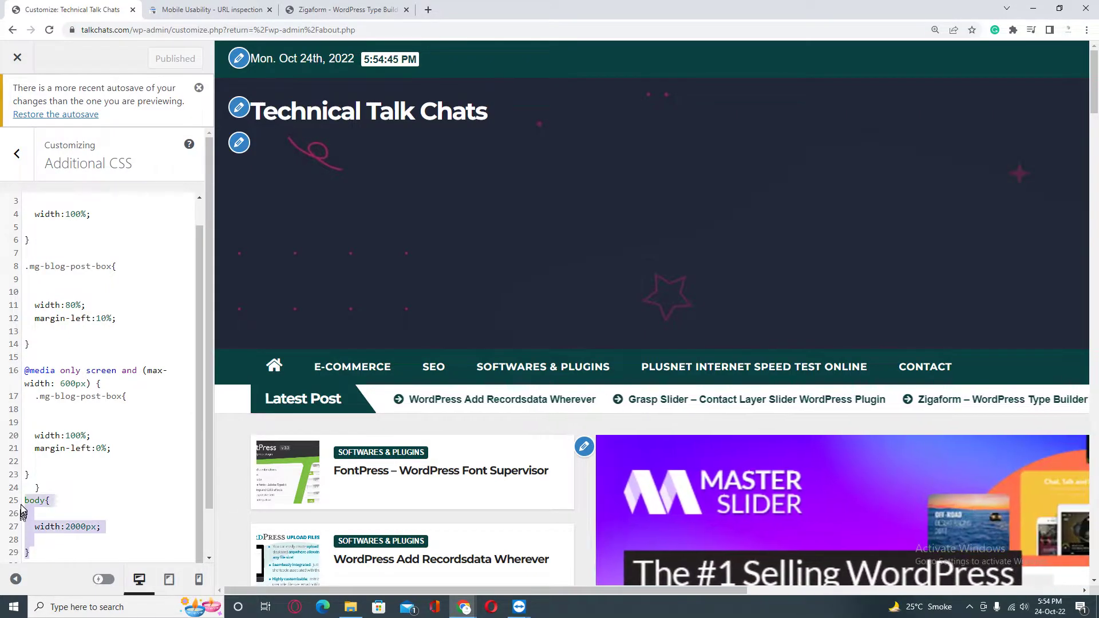
{"action": "key", "text": "BackSpace"}
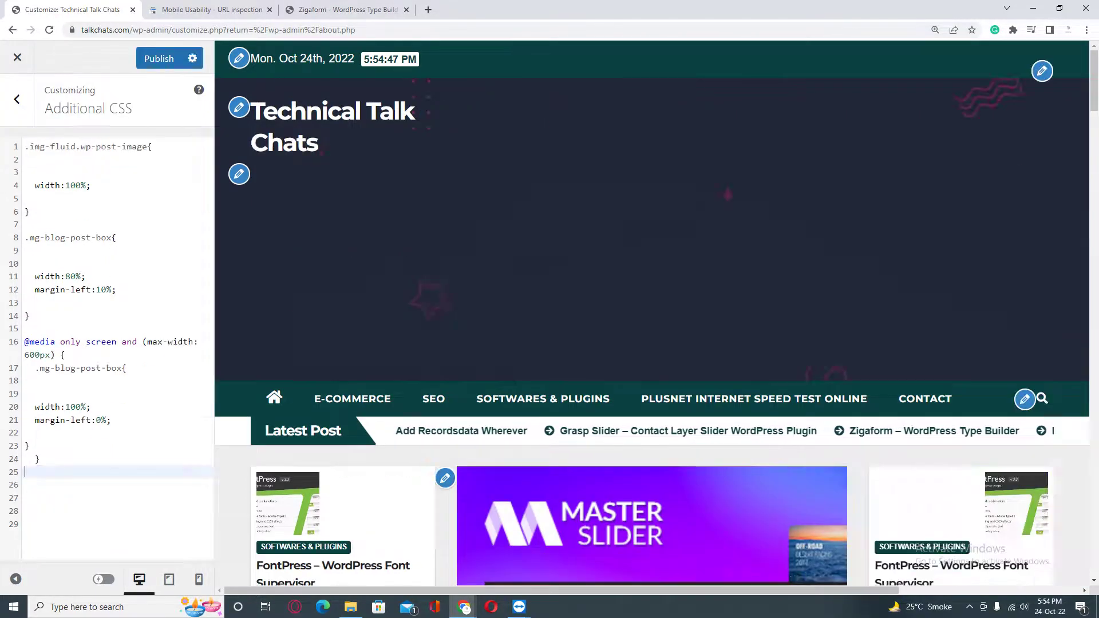
{"action": "key", "text": "Return"}
{"action": "type", "text": "body"}
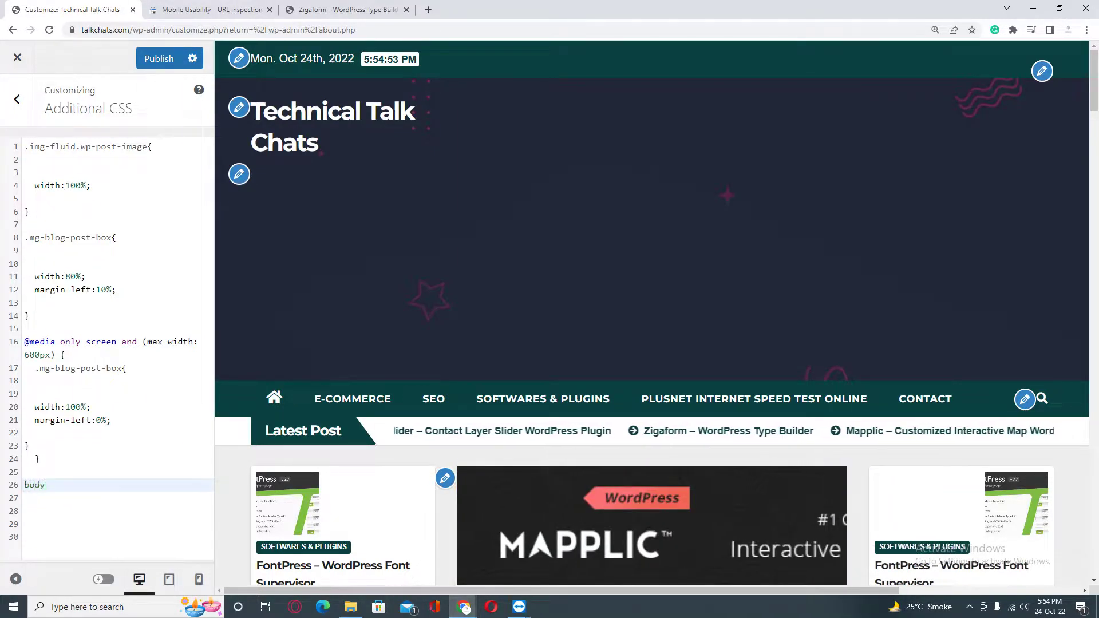
{"action": "type", "text": "{"}
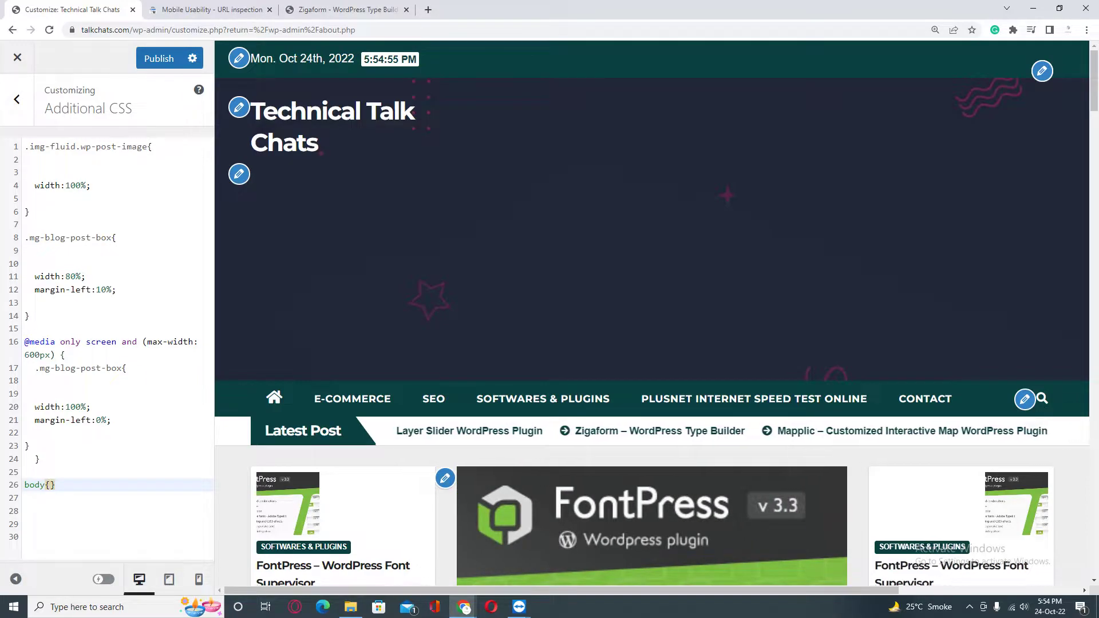
Write a body rule with font-size:18px in Additional CSS and publish it.
{"action": "key", "text": "Return"}
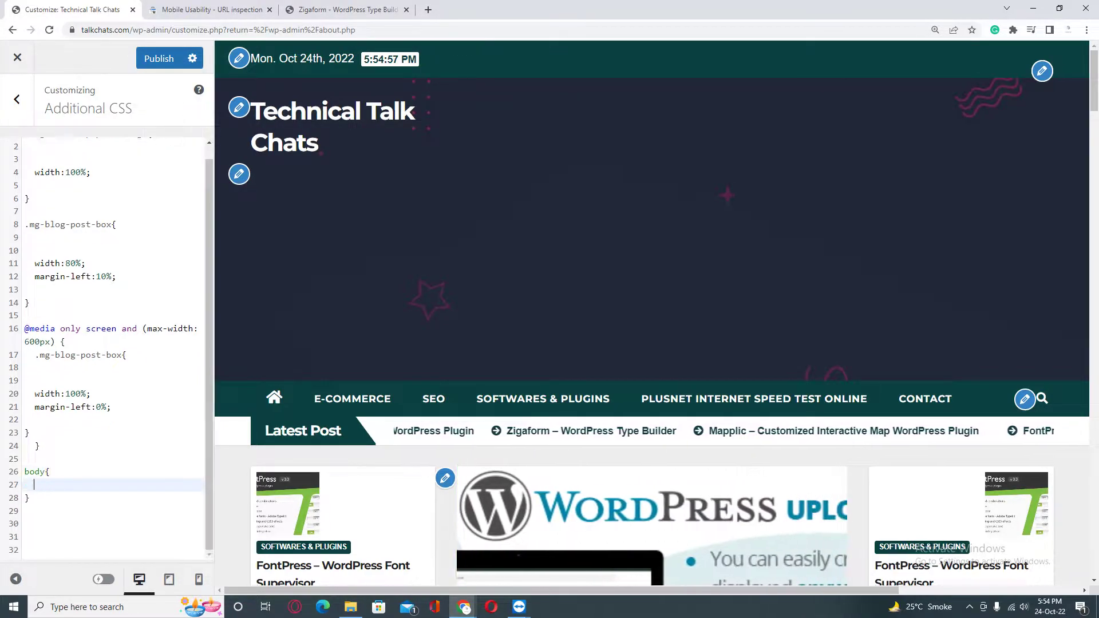
{"action": "key", "text": "Return"}
{"action": "key", "text": "Return"}
{"action": "key", "text": "Up"}
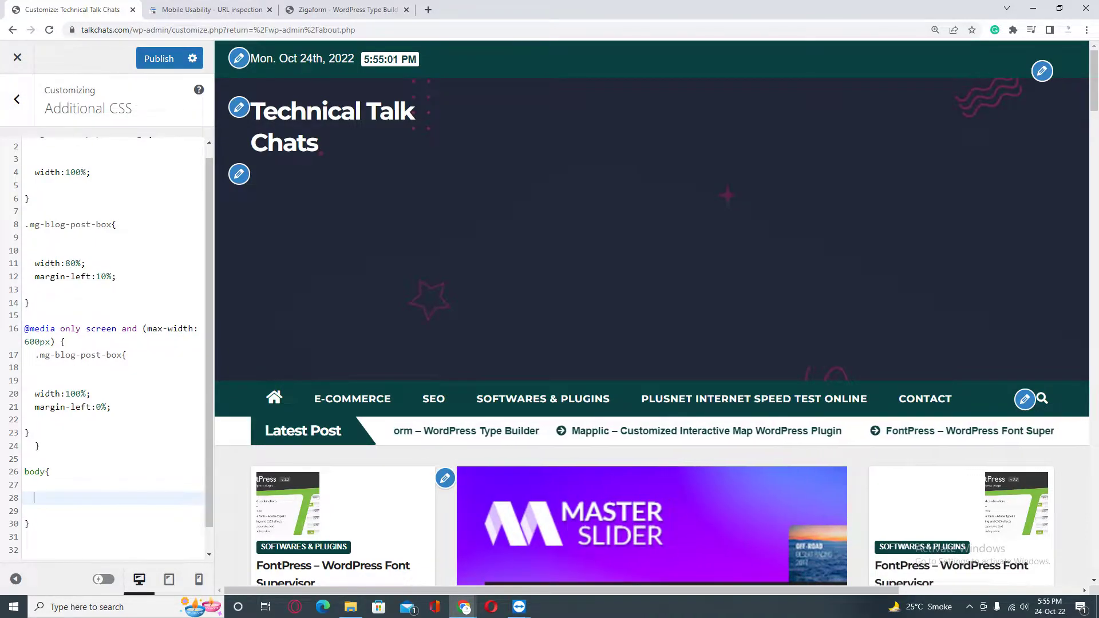
{"action": "type", "text": "font-siz"}
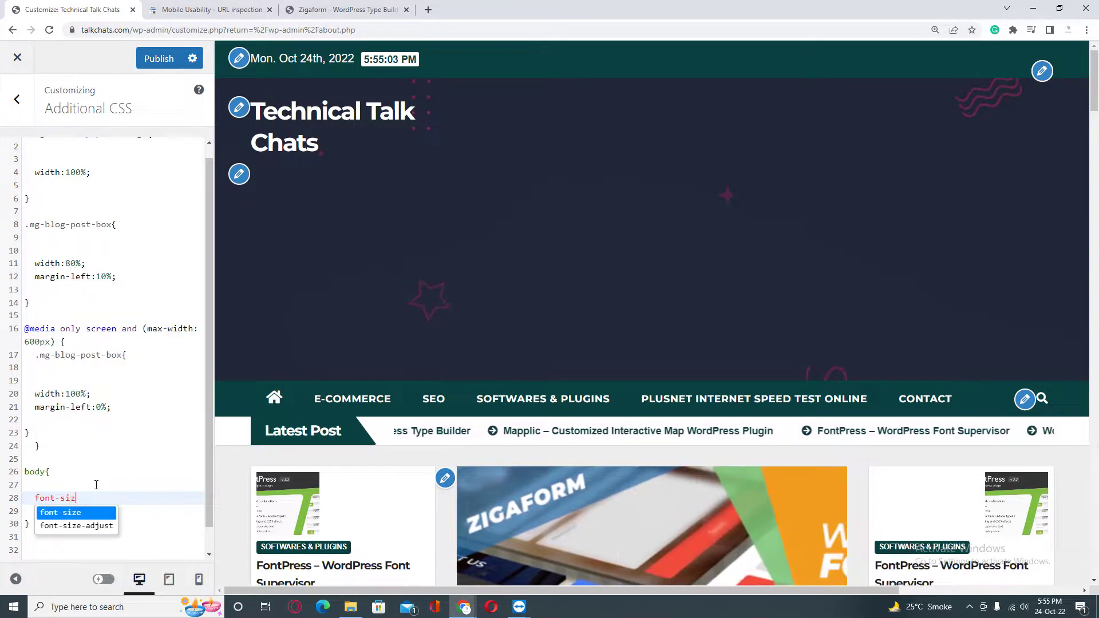
{"action": "type", "text": "e:1"}
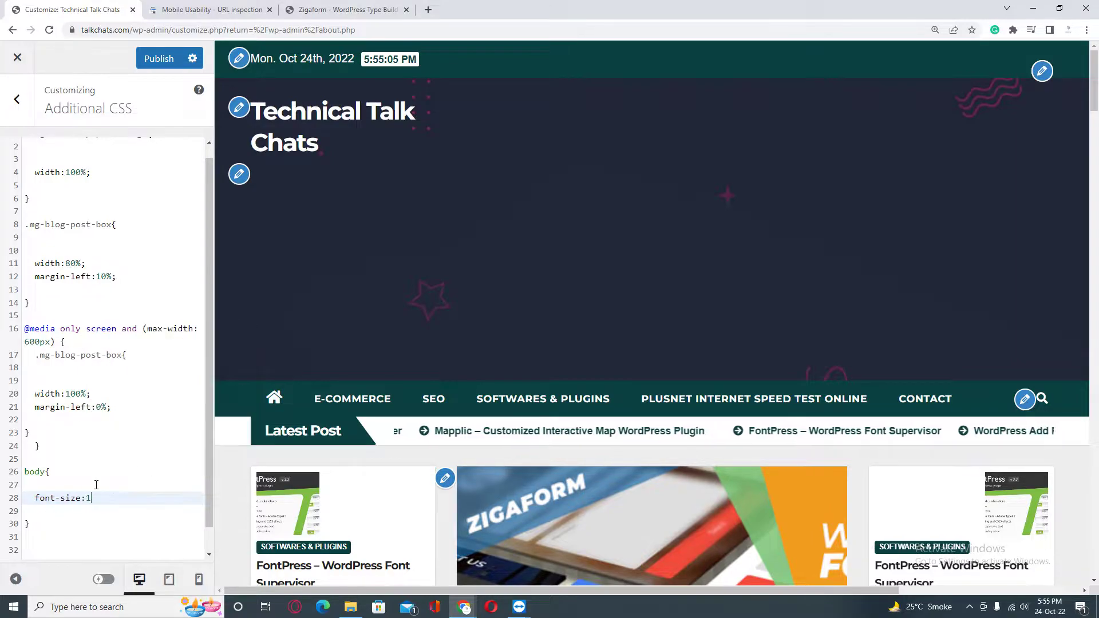
{"action": "type", "text": "8px;"}
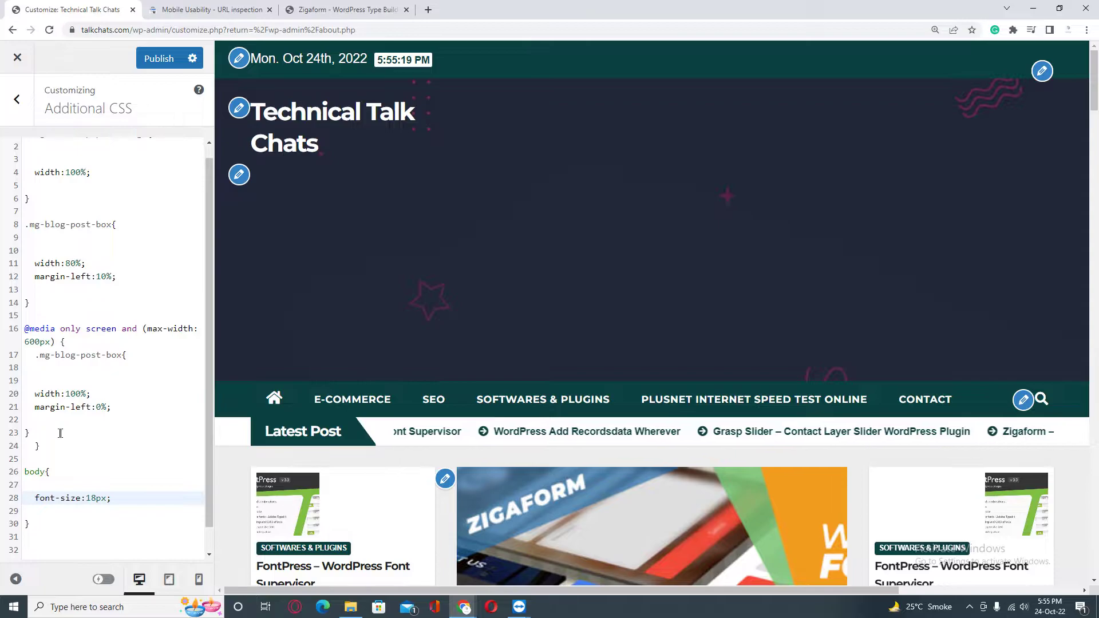
{"action": "scroll", "coordinate": [60, 433], "scroll_direction": "down", "scroll_amount": 1}
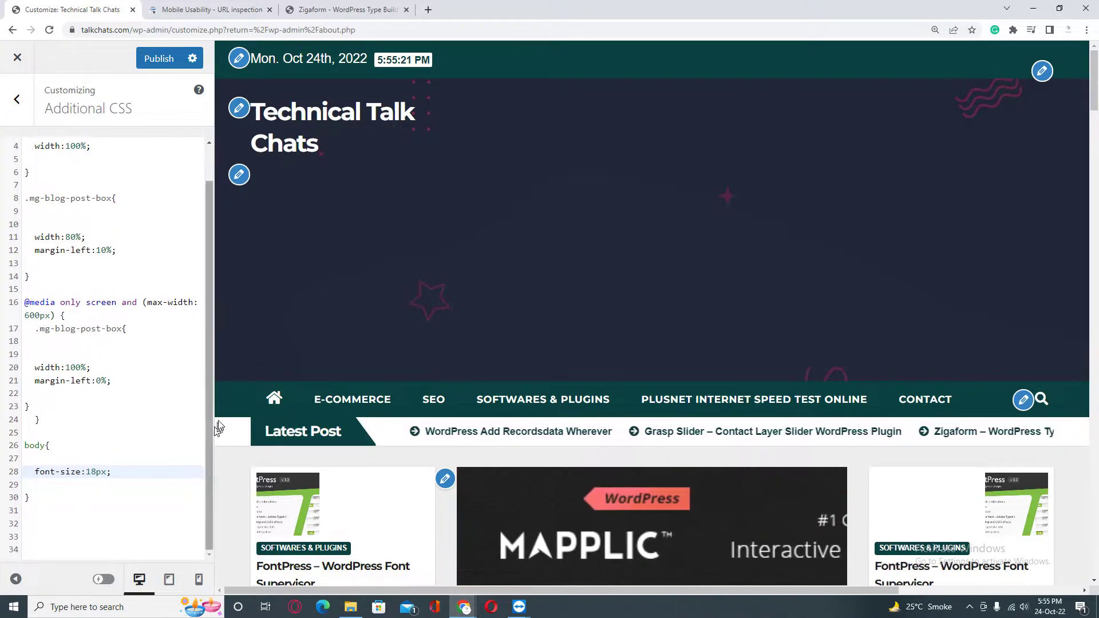
{"action": "left_click", "coordinate": [158, 60]}
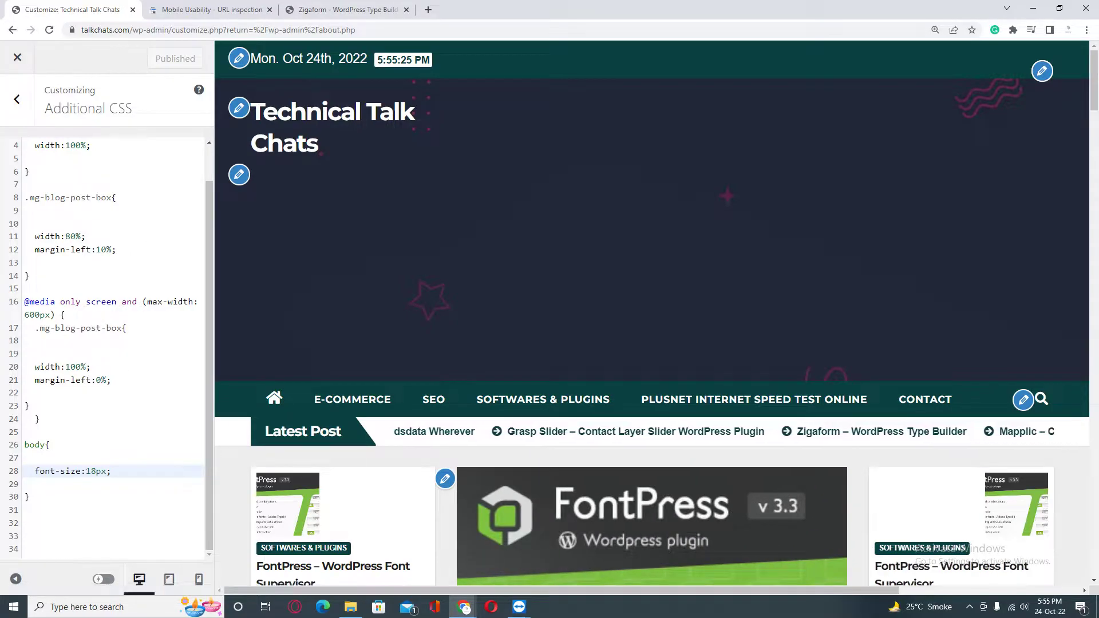
Check the Zigaform post's first paragraph, then return to Search Console's Mobile Usability report.
{"action": "left_click", "coordinate": [333, 8]}
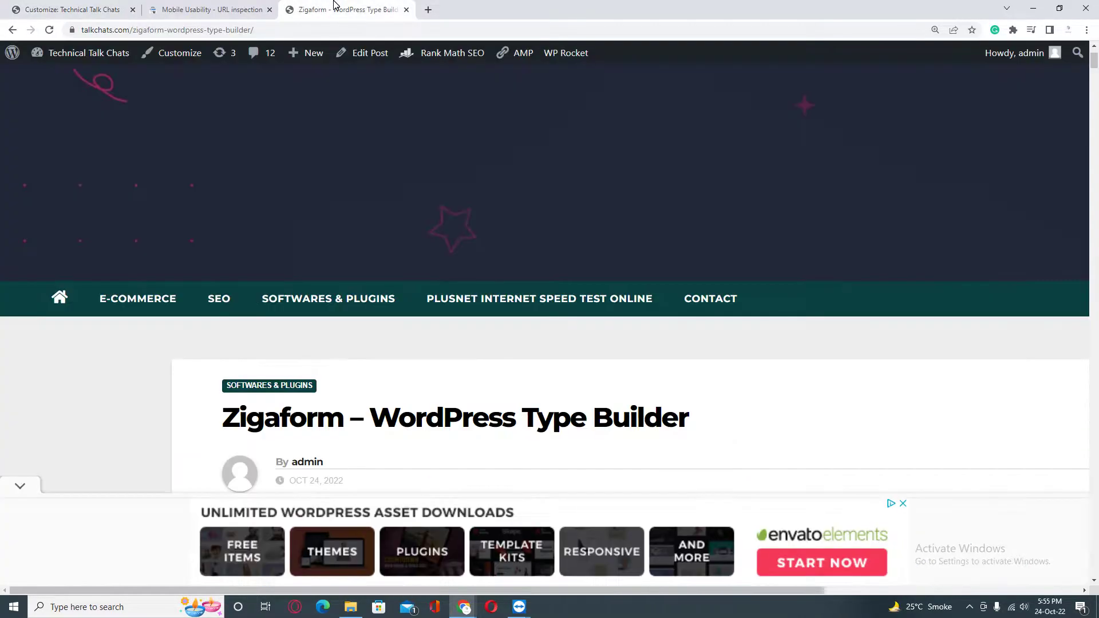
{"action": "scroll", "coordinate": [340, 178], "scroll_direction": "down", "scroll_amount": 5}
{"action": "scroll", "coordinate": [321, 244], "scroll_direction": "down", "scroll_amount": 5}
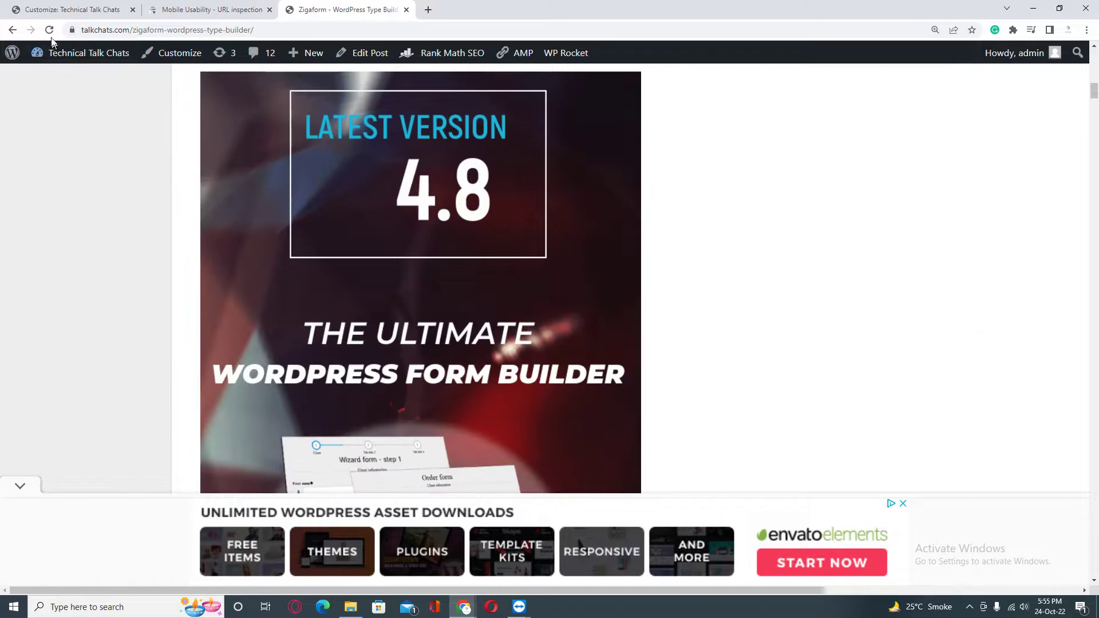
{"action": "scroll", "coordinate": [109, 284], "scroll_direction": "down", "scroll_amount": 10}
{"action": "scroll", "coordinate": [129, 297], "scroll_direction": "down", "scroll_amount": 5}
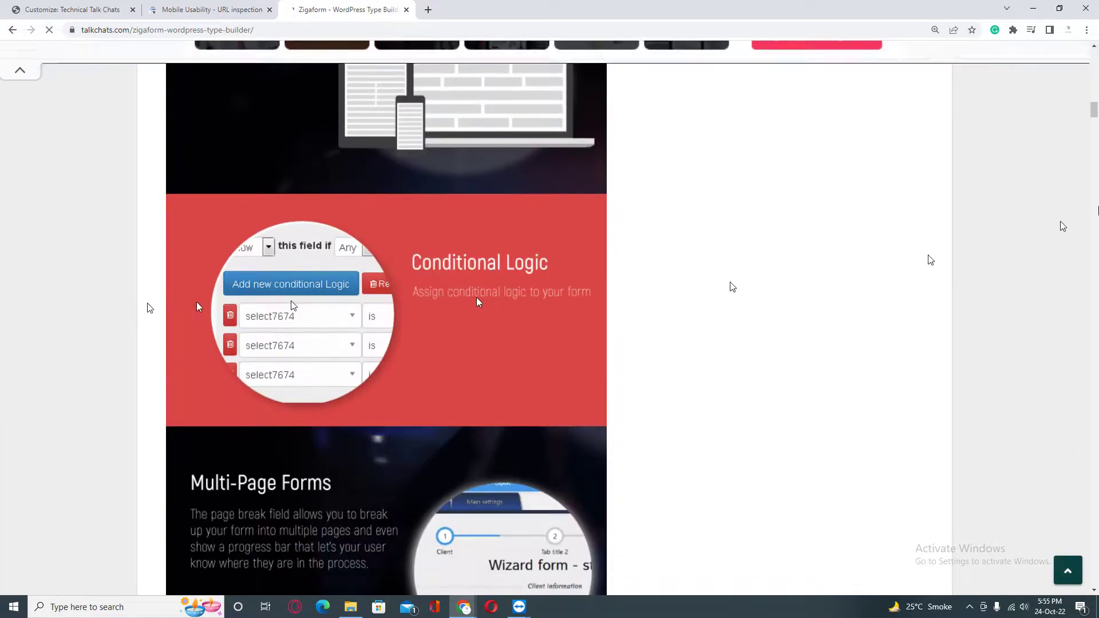
{"action": "mouse_move", "coordinate": [1093, 101]}
{"action": "left_mouse_down"}
{"action": "mouse_move", "coordinate": [1093, 442]}
{"action": "mouse_move", "coordinate": [1095, 393]}
{"action": "left_mouse_up"}
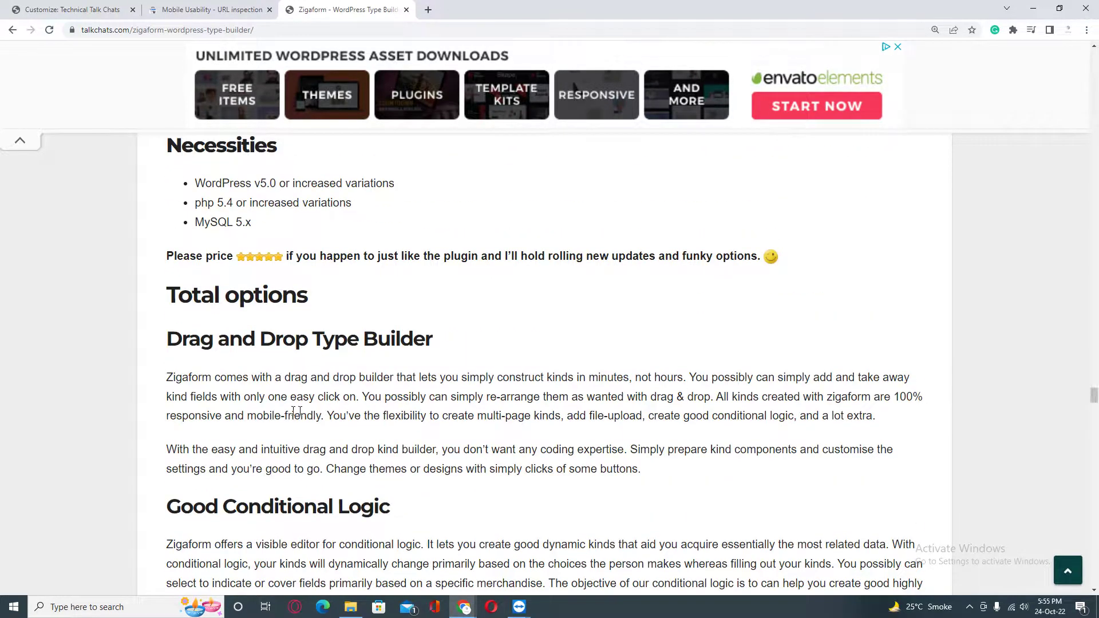
{"action": "left_click_drag", "start_coordinate": [166, 377], "coordinate": [883, 424]}
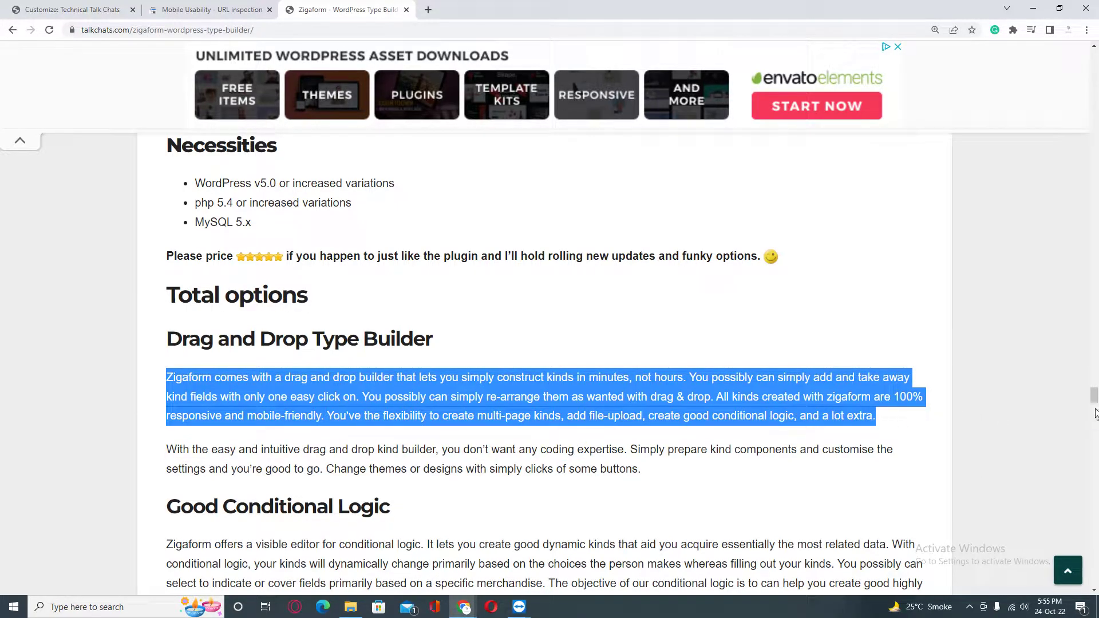
{"action": "left_click_drag", "start_coordinate": [1095, 393], "coordinate": [1095, 62]}
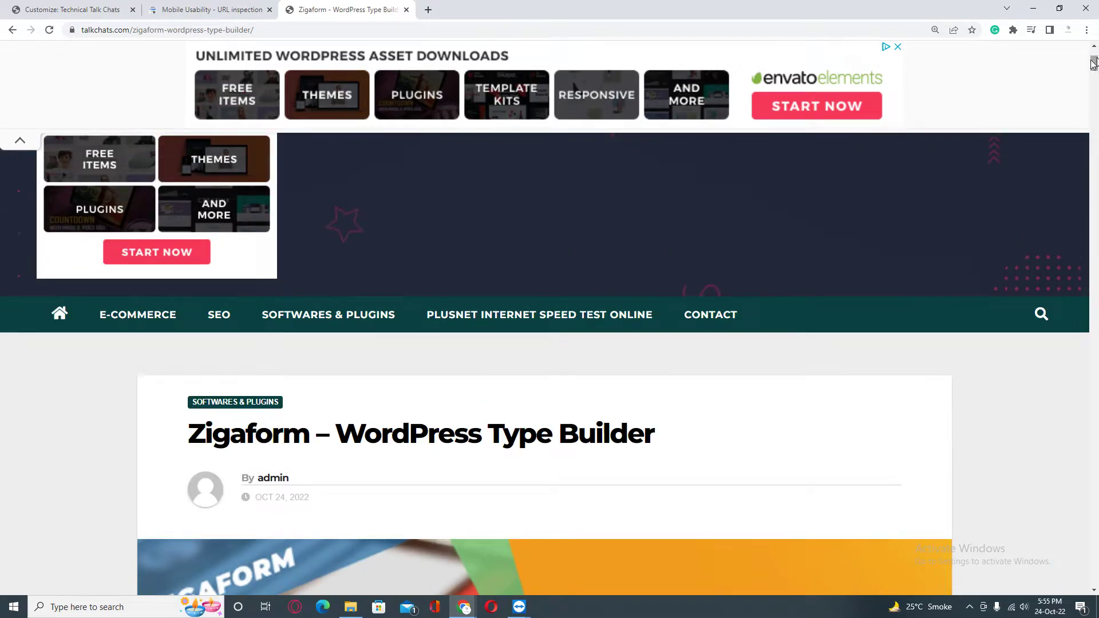
{"action": "left_click", "coordinate": [216, 9]}
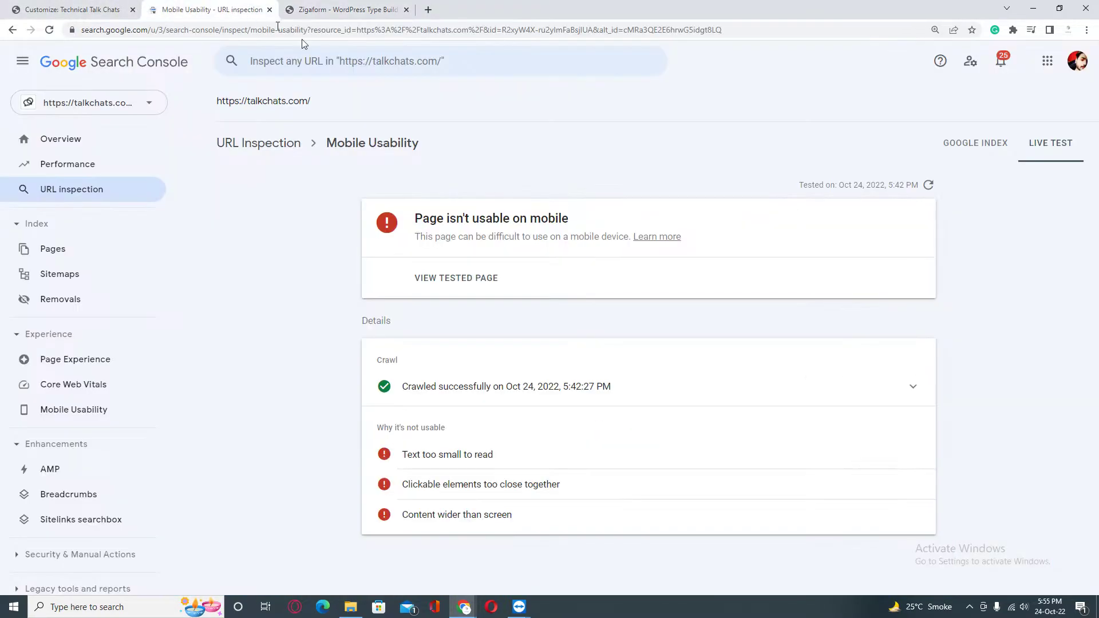
Add line-height:1.5 under font-size:18px in the body rule and publish.
{"action": "mouse_move", "coordinate": [513, 485]}
{"action": "left_click", "coordinate": [88, 9]}
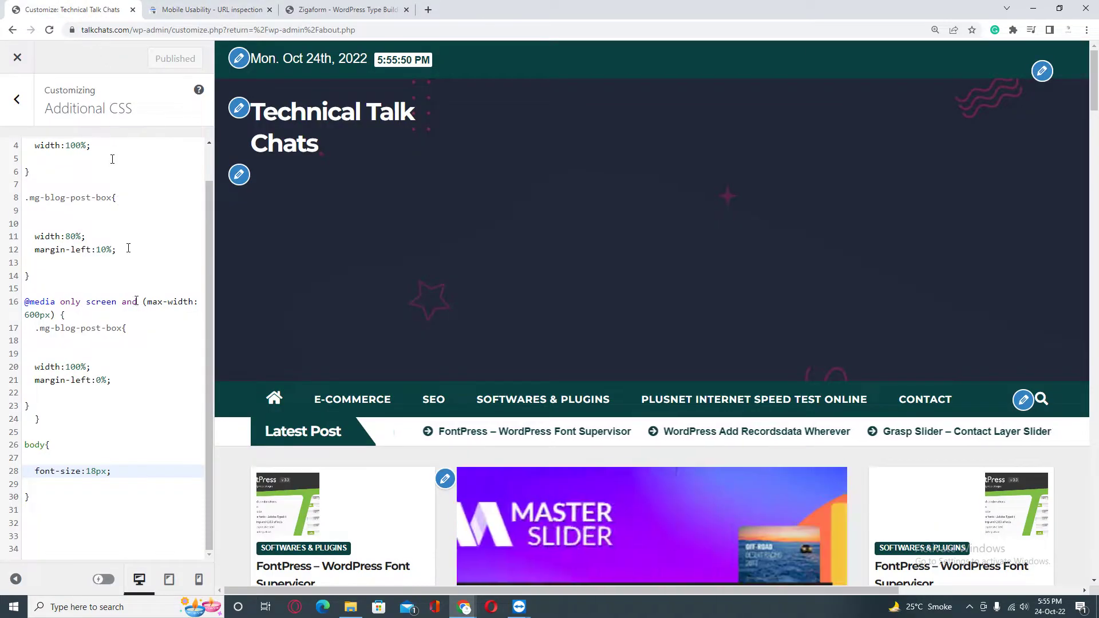
{"action": "left_click", "coordinate": [69, 519]}
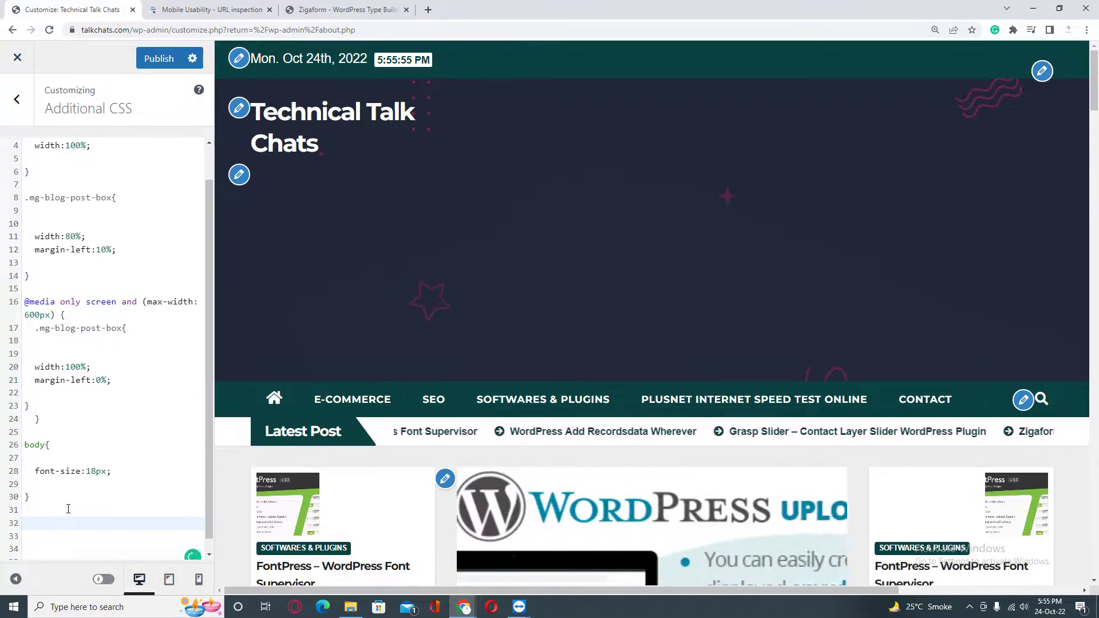
{"action": "key", "text": "Up"}
{"action": "key", "text": "Up"}
{"action": "key", "text": "Up"}
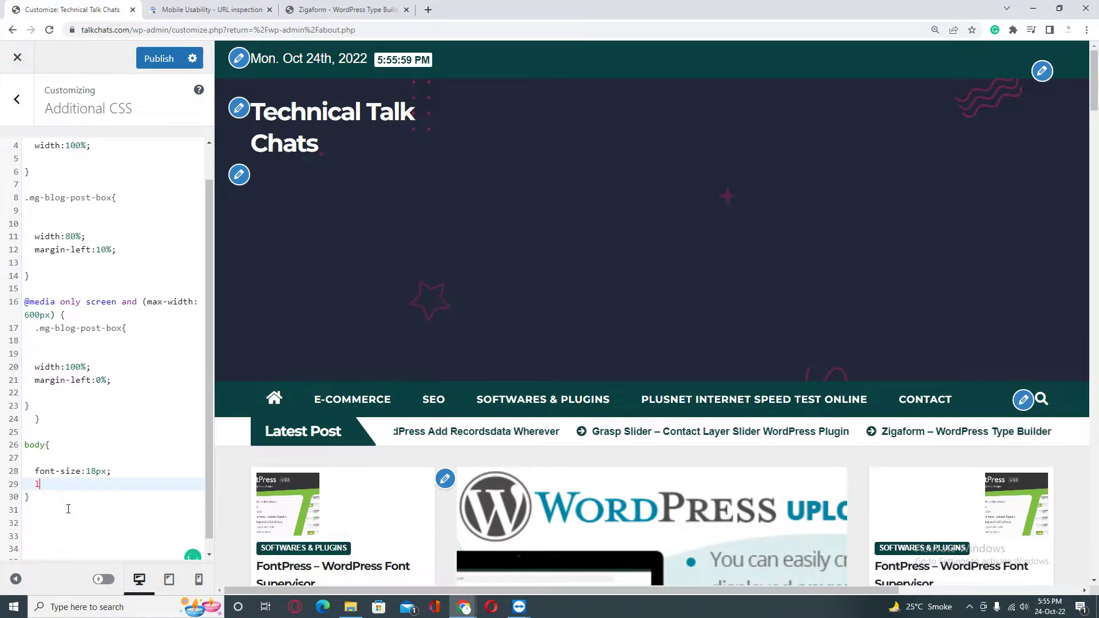
{"action": "type", "text": "ine"}
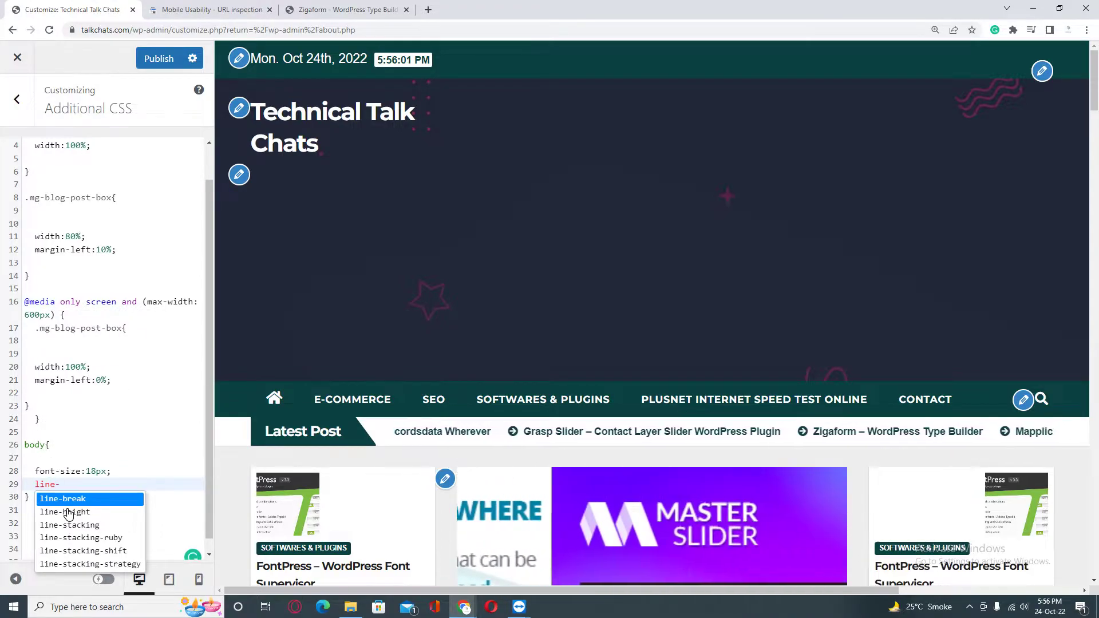
{"action": "type", "text": "-heig"}
{"action": "key", "text": "Return"}
{"action": "type", "text": ":"}
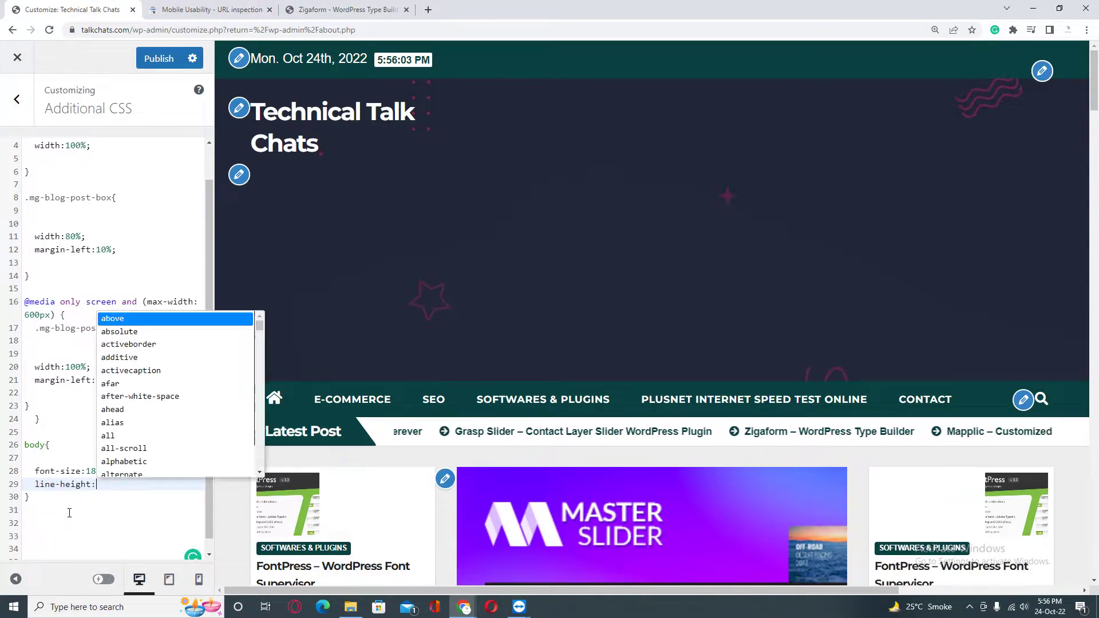
{"action": "type", "text": "1.5"}
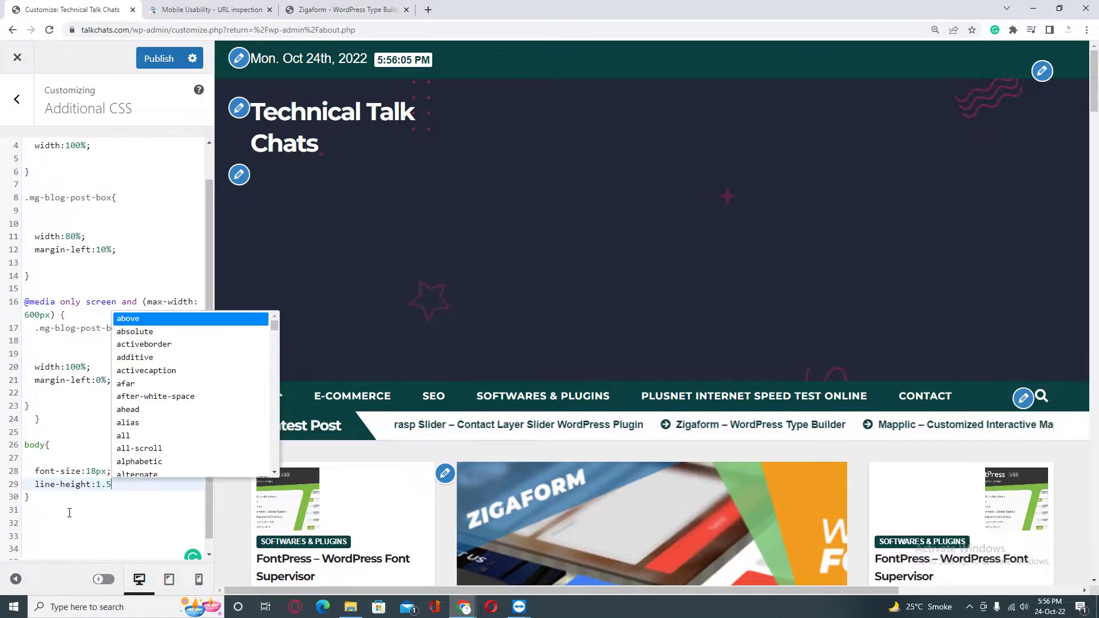
{"action": "type", "text": ";"}
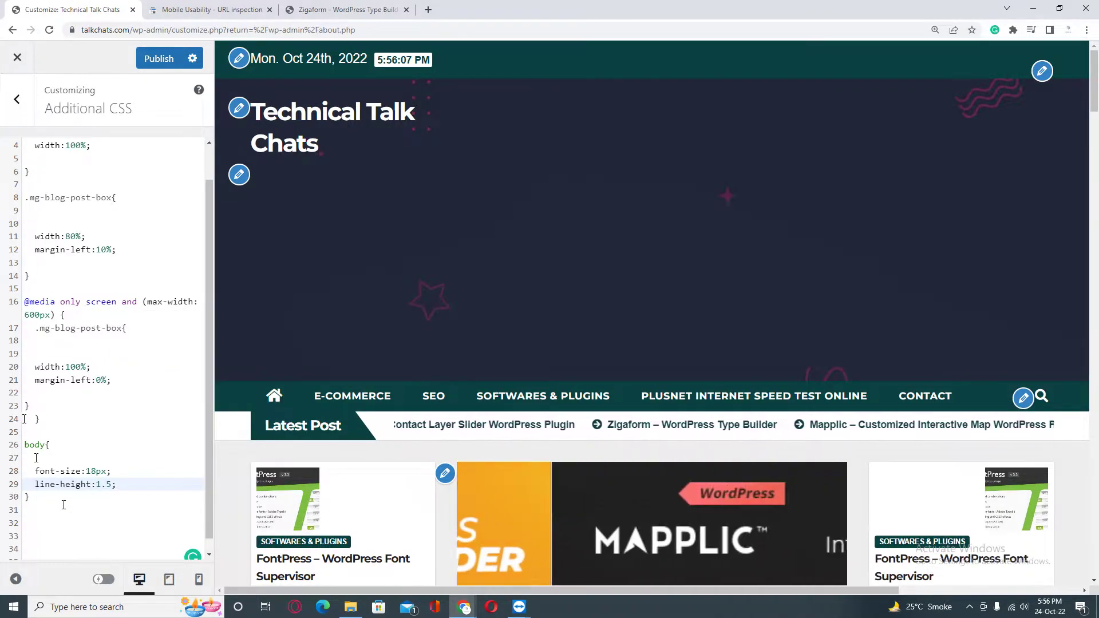
{"action": "left_click", "coordinate": [153, 59]}
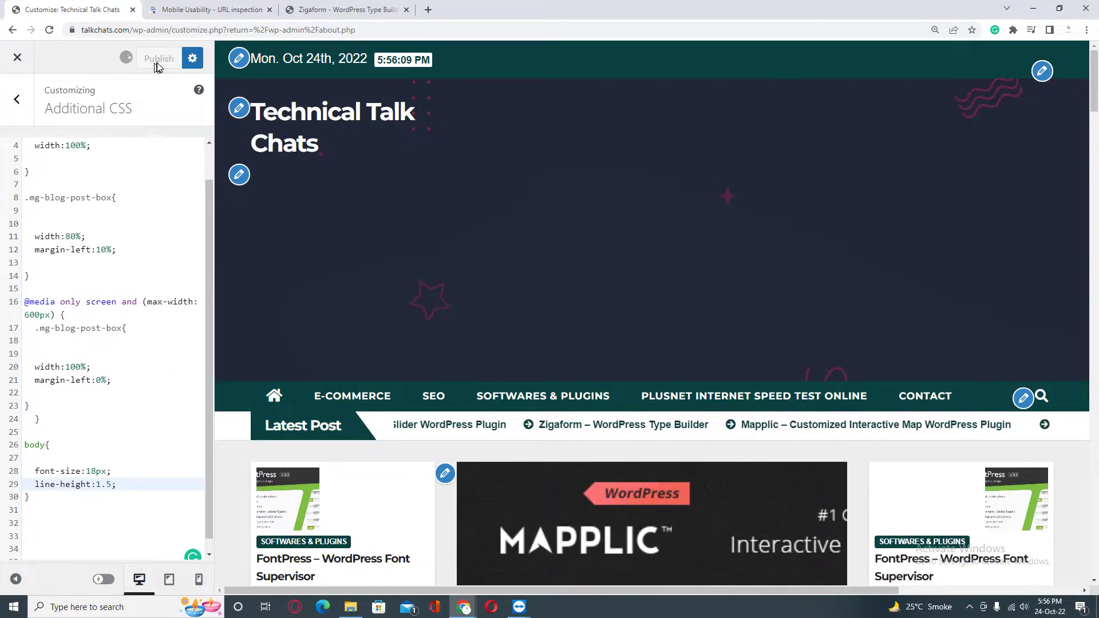
Go from the Zigaform post to the home page, dismiss the ad, and open the FontPress post.
{"action": "left_click", "coordinate": [344, 9]}
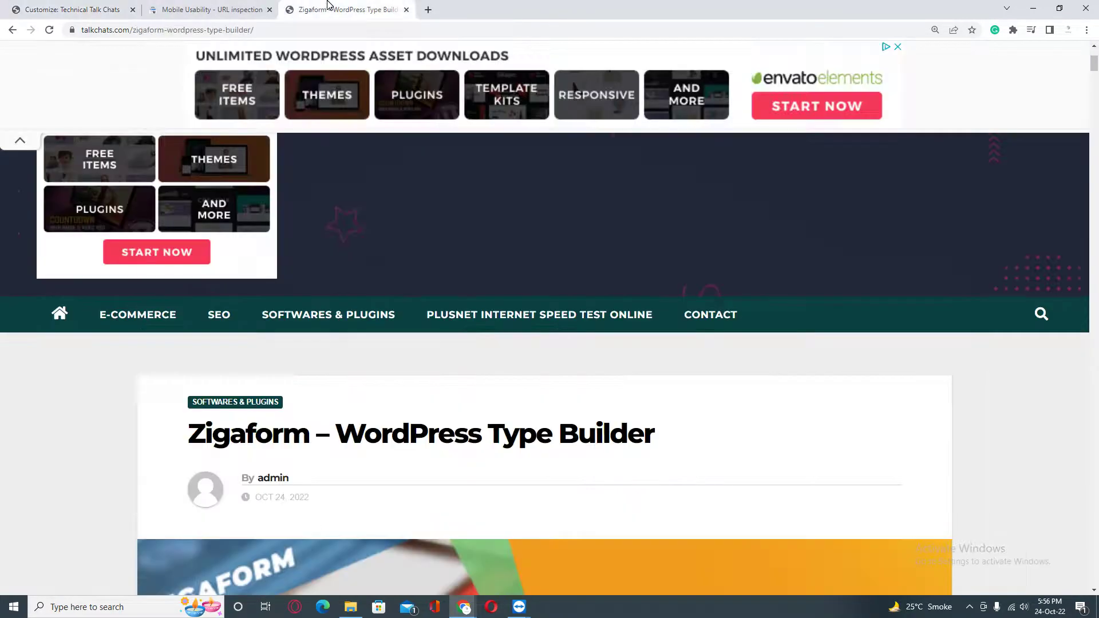
{"action": "scroll", "coordinate": [248, 166], "scroll_direction": "down", "scroll_amount": 4}
{"action": "scroll", "coordinate": [247, 166], "scroll_direction": "up", "scroll_amount": 5}
{"action": "left_click", "coordinate": [66, 314]}
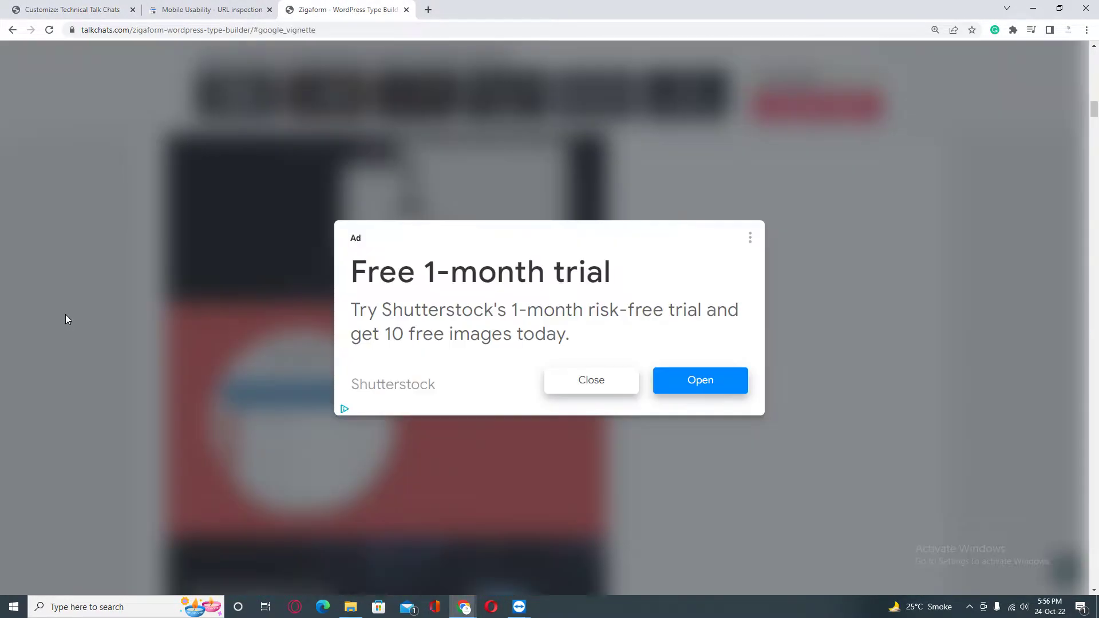
{"action": "left_click", "coordinate": [589, 380]}
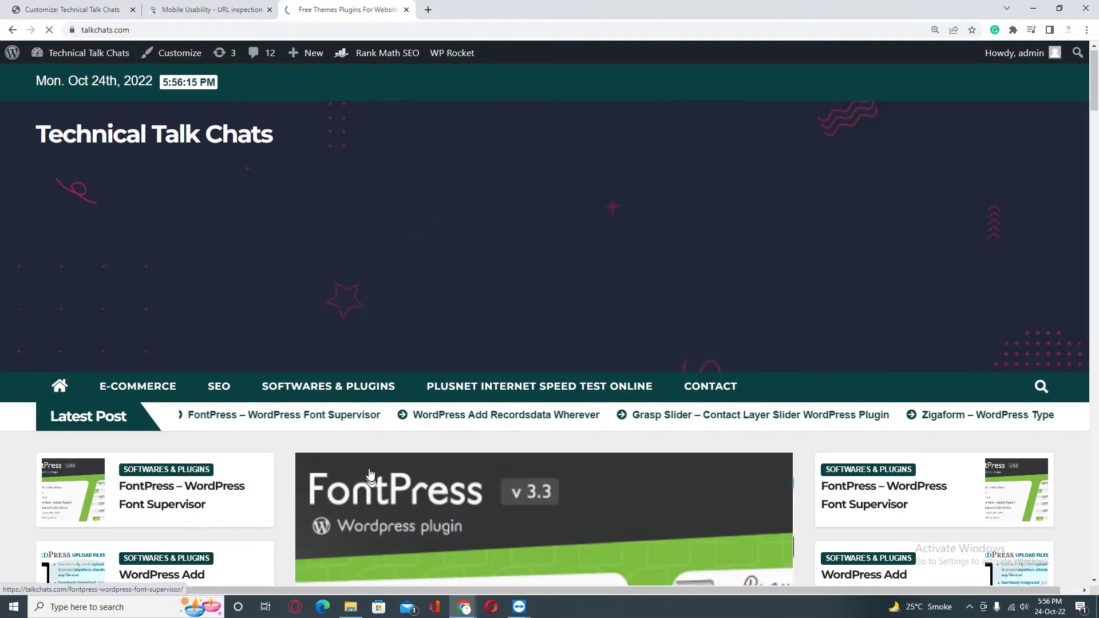
{"action": "scroll", "coordinate": [371, 474], "scroll_direction": "down", "scroll_amount": 5}
{"action": "scroll", "coordinate": [371, 474], "scroll_direction": "down", "scroll_amount": 2}
{"action": "scroll", "coordinate": [369, 467], "scroll_direction": "up", "scroll_amount": 5}
{"action": "scroll", "coordinate": [191, 381], "scroll_direction": "up", "scroll_amount": 3}
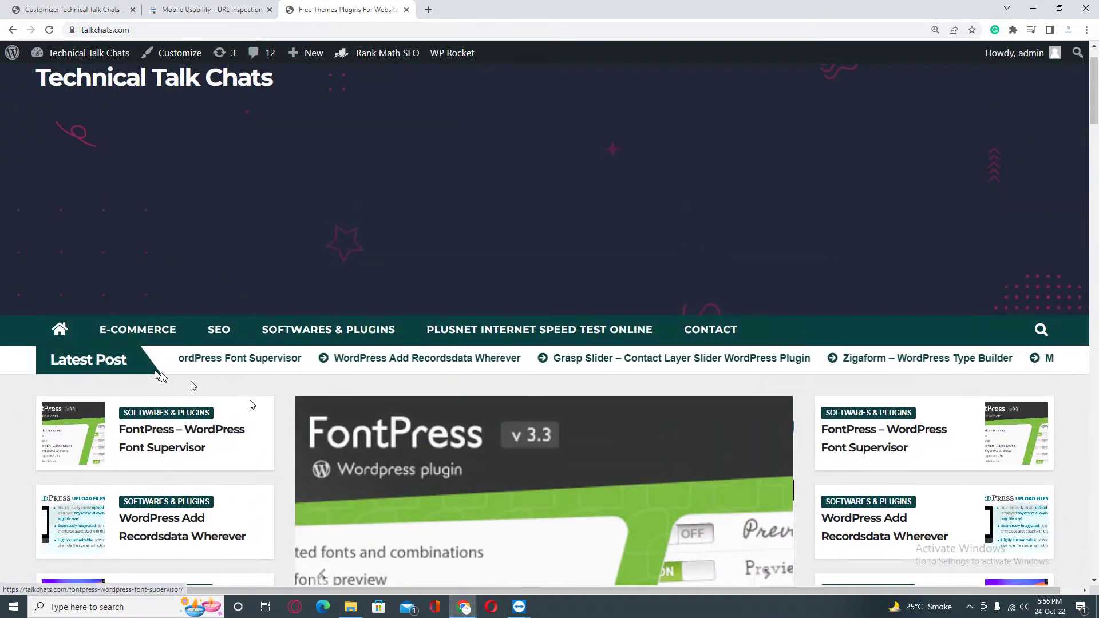
{"action": "scroll", "coordinate": [393, 413], "scroll_direction": "down", "scroll_amount": 4}
{"action": "scroll", "coordinate": [467, 426], "scroll_direction": "down", "scroll_amount": 4}
{"action": "scroll", "coordinate": [473, 433], "scroll_direction": "down", "scroll_amount": 1}
{"action": "scroll", "coordinate": [473, 432], "scroll_direction": "up", "scroll_amount": 3}
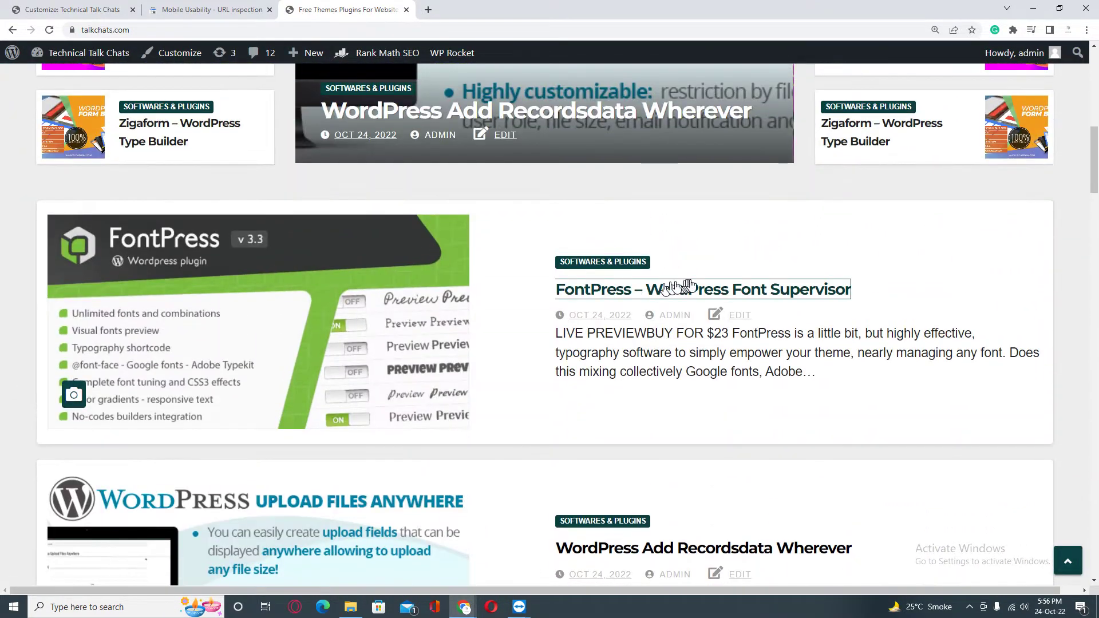
{"action": "left_click", "coordinate": [690, 297]}
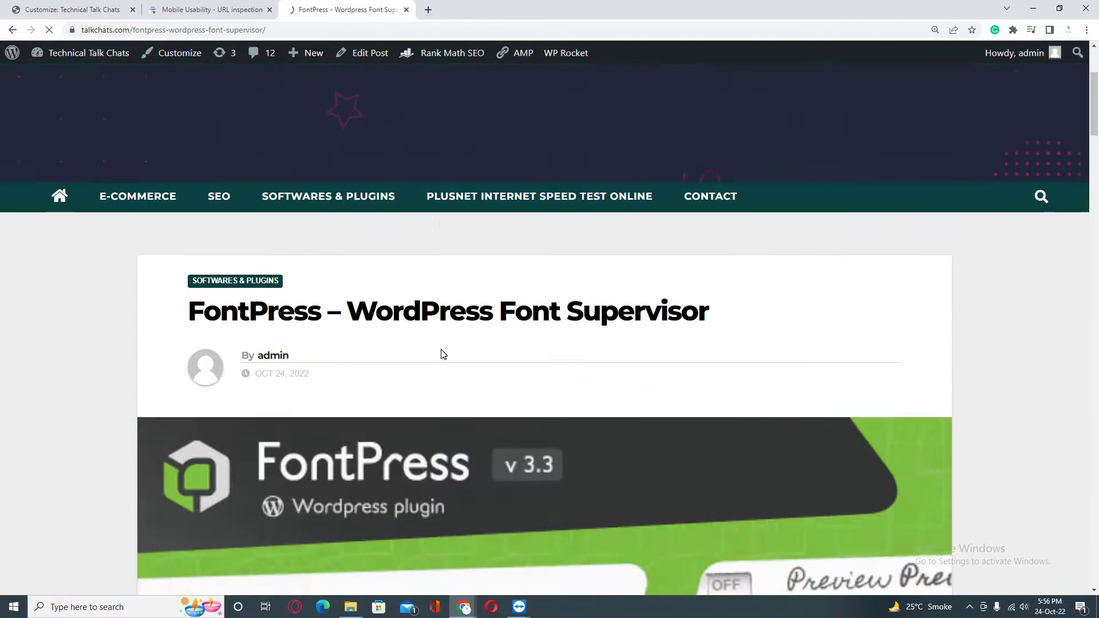
{"action": "scroll", "coordinate": [441, 354], "scroll_direction": "down", "scroll_amount": 4}
{"action": "scroll", "coordinate": [441, 354], "scroll_direction": "down", "scroll_amount": 3}
{"action": "scroll", "coordinate": [443, 361], "scroll_direction": "down", "scroll_amount": 1, "text": "ctrl"}
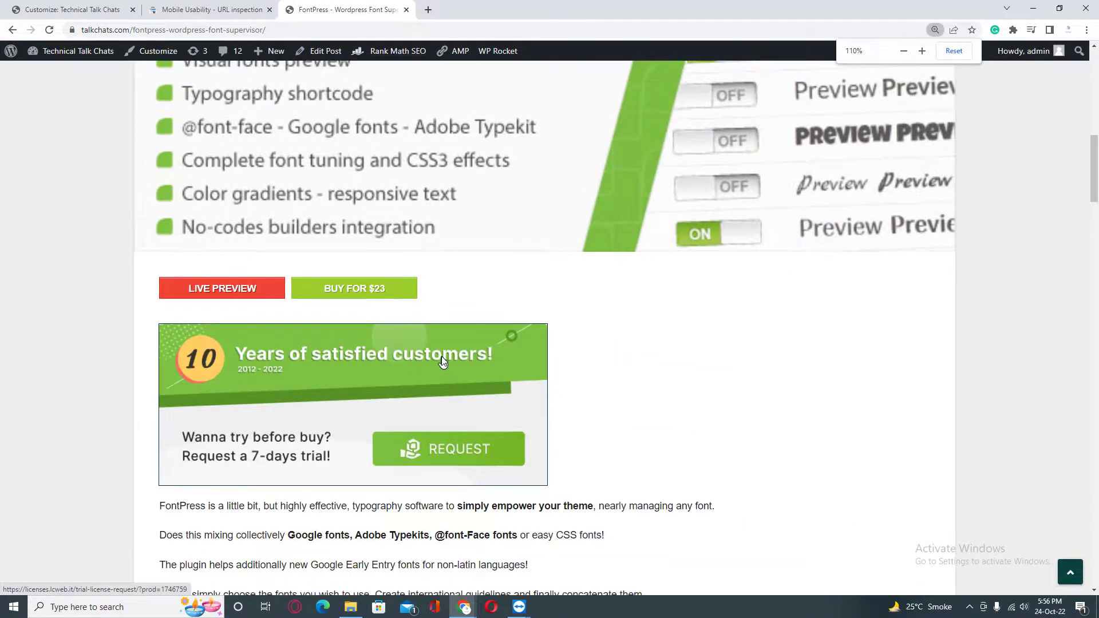
{"action": "scroll", "coordinate": [443, 362], "scroll_direction": "down", "scroll_amount": 1}
{"action": "scroll", "coordinate": [443, 361], "scroll_direction": "down", "scroll_amount": 4}
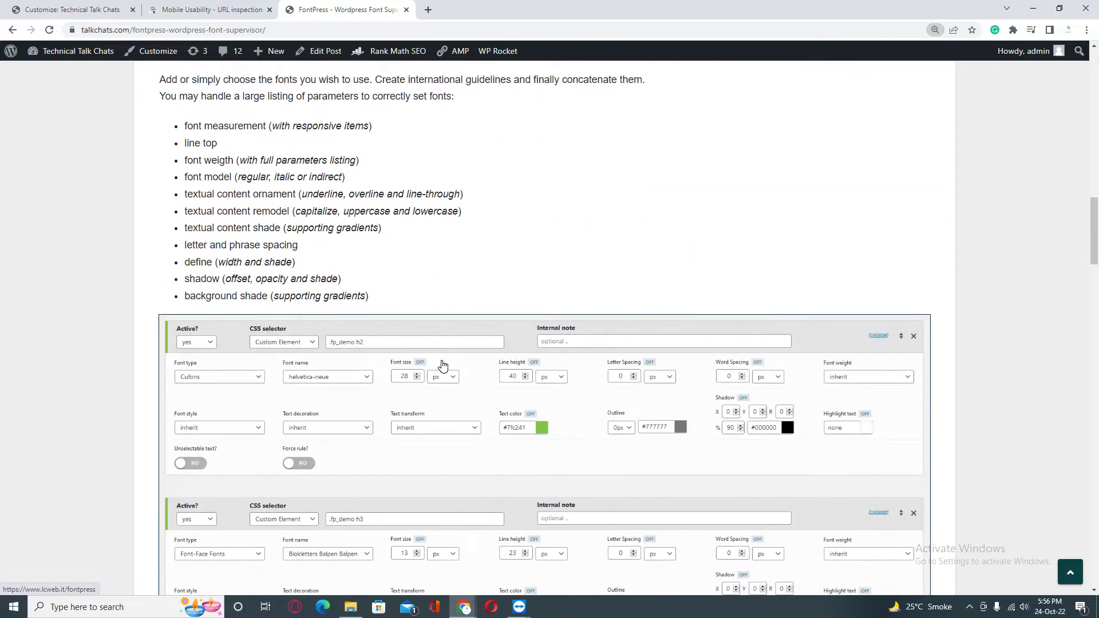
{"action": "scroll", "coordinate": [444, 361], "scroll_direction": "up", "scroll_amount": 4}
{"action": "scroll", "coordinate": [443, 361], "scroll_direction": "up", "scroll_amount": 4}
{"action": "scroll", "coordinate": [558, 355], "scroll_direction": "up", "scroll_amount": 4}
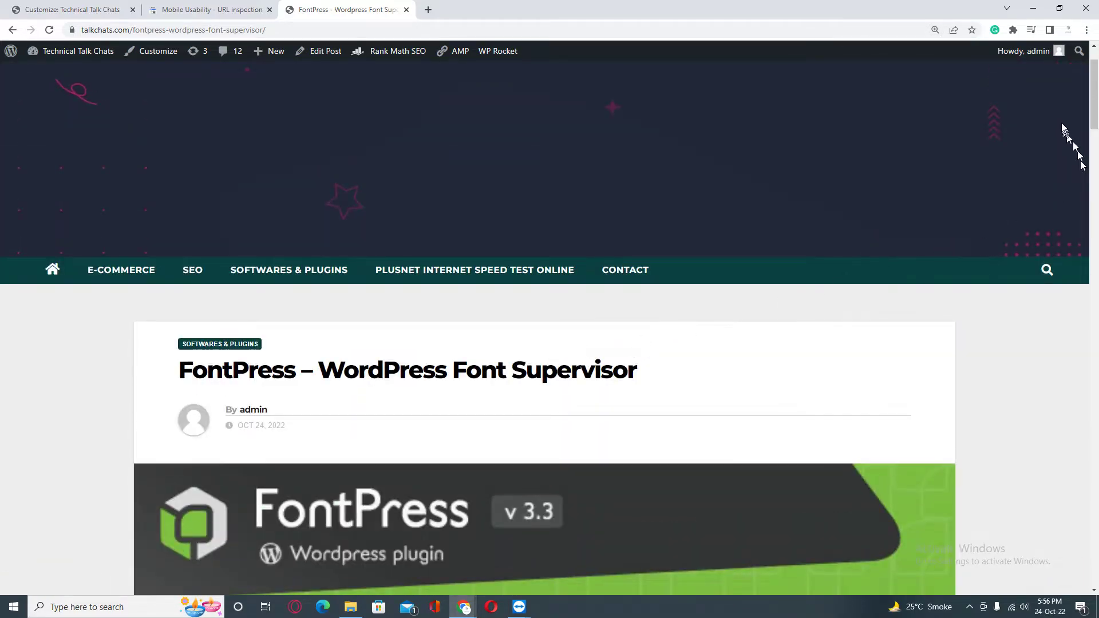
{"action": "left_click_drag", "start_coordinate": [1096, 92], "coordinate": [1097, 354]}
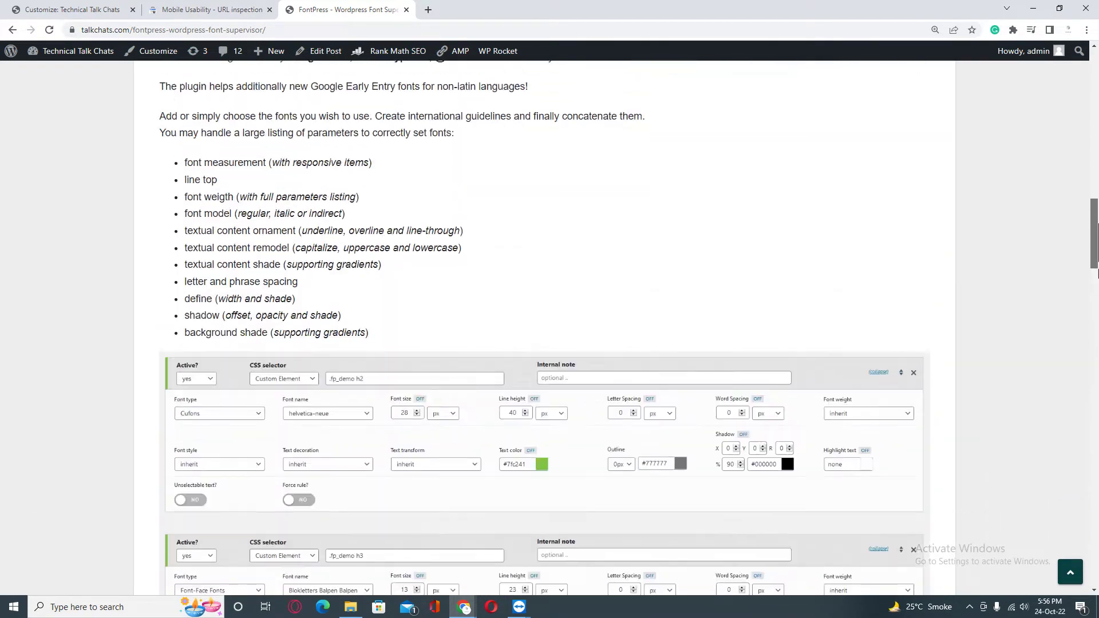
{"action": "left_click_drag", "start_coordinate": [1096, 354], "coordinate": [1097, 201]}
{"action": "scroll", "coordinate": [780, 347], "scroll_direction": "up", "scroll_amount": 1}
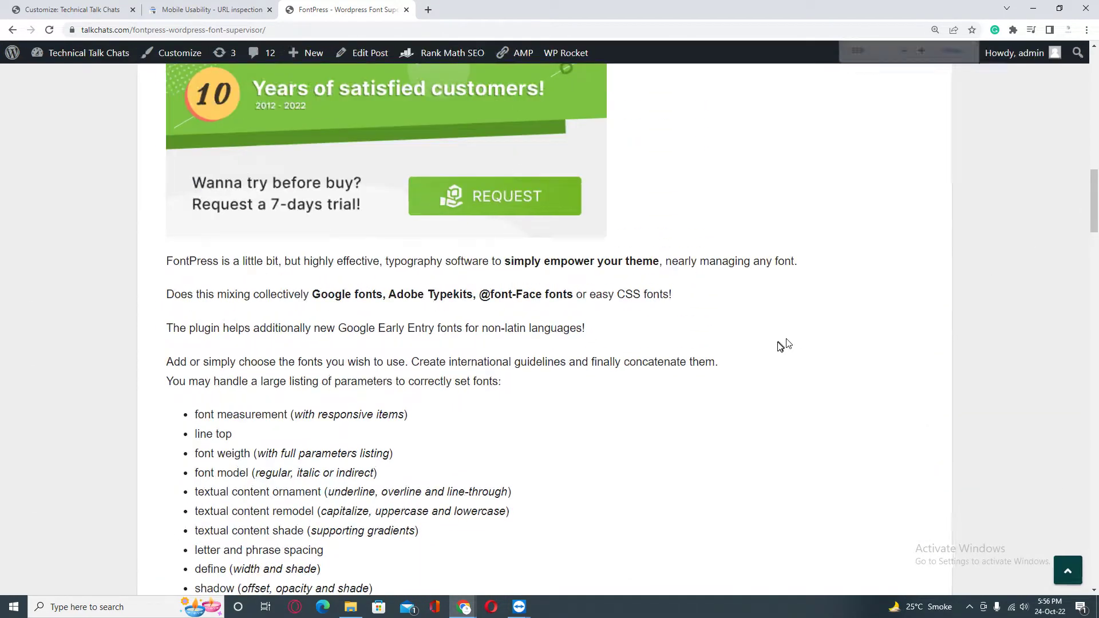
{"action": "scroll", "coordinate": [718, 336], "scroll_direction": "down", "scroll_amount": 1}
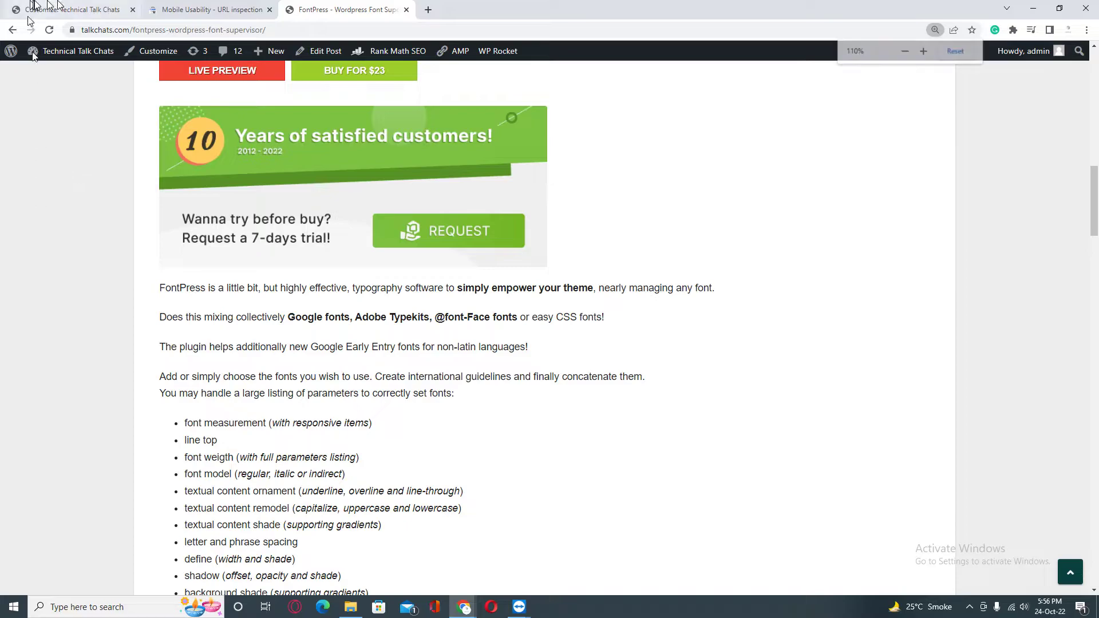
Review Search Console's failure reasons: small text, crowded clickable elements, content wider than screen.
{"action": "left_click", "coordinate": [204, 8]}
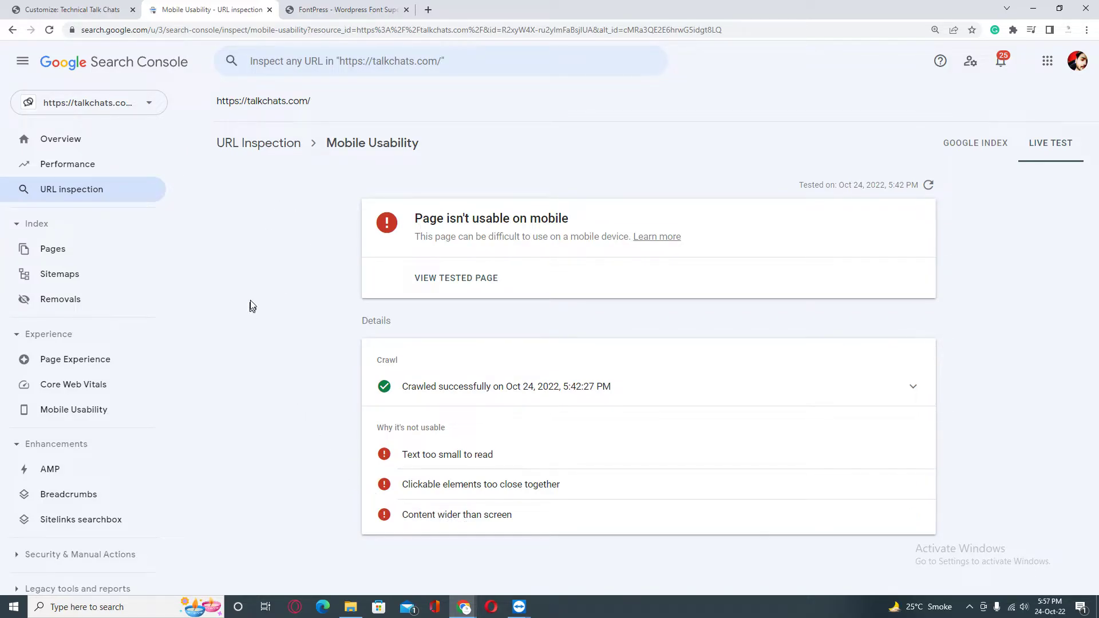
Exit the customizer to the admin dashboard and clear the WP Rocket cache.
{"action": "left_click", "coordinate": [73, 11]}
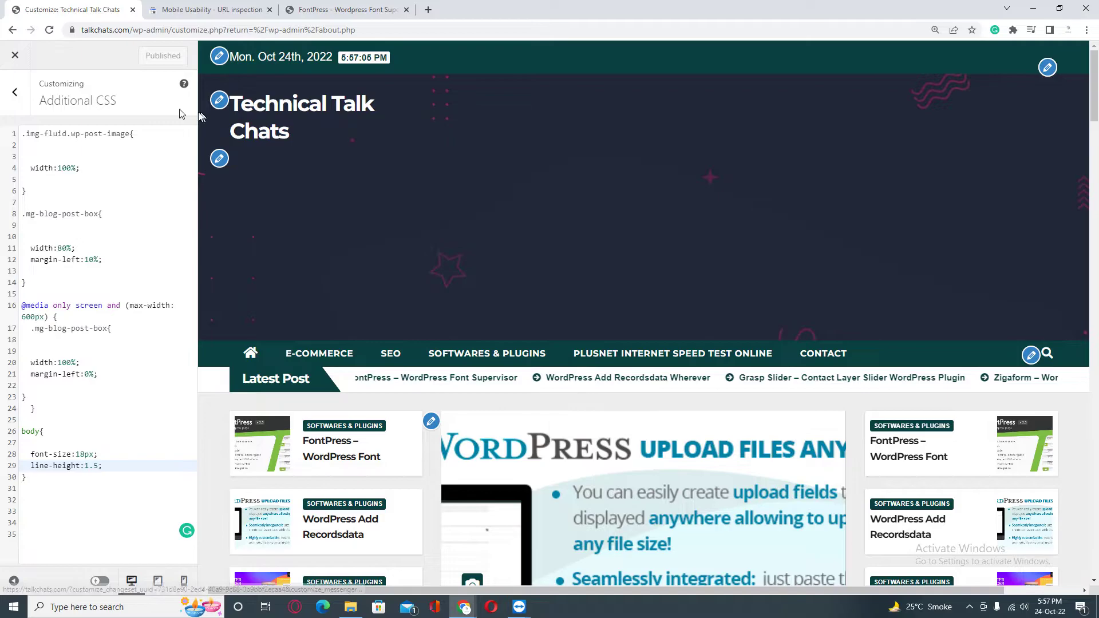
{"action": "left_click", "coordinate": [14, 92]}
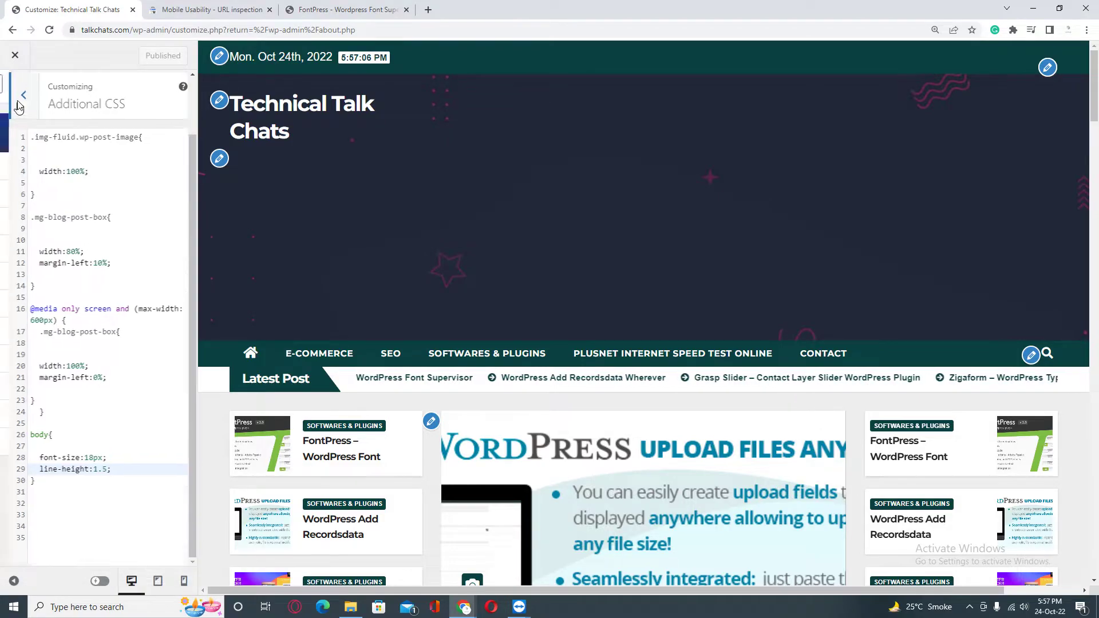
{"action": "left_click", "coordinate": [13, 57]}
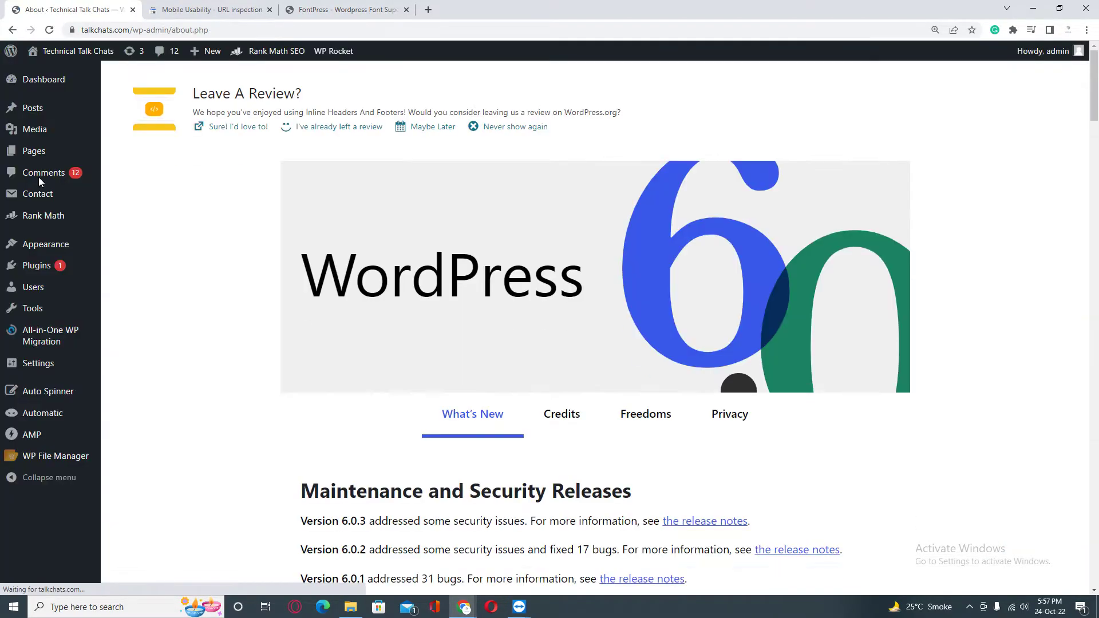
{"action": "mouse_move", "coordinate": [333, 51]}
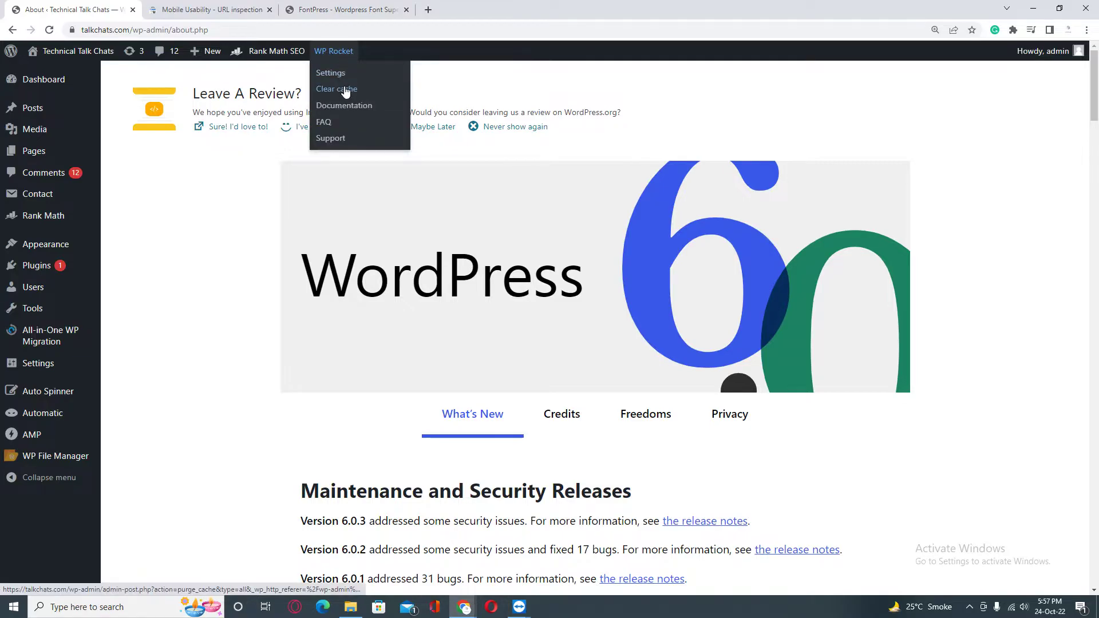
{"action": "left_click", "coordinate": [344, 91]}
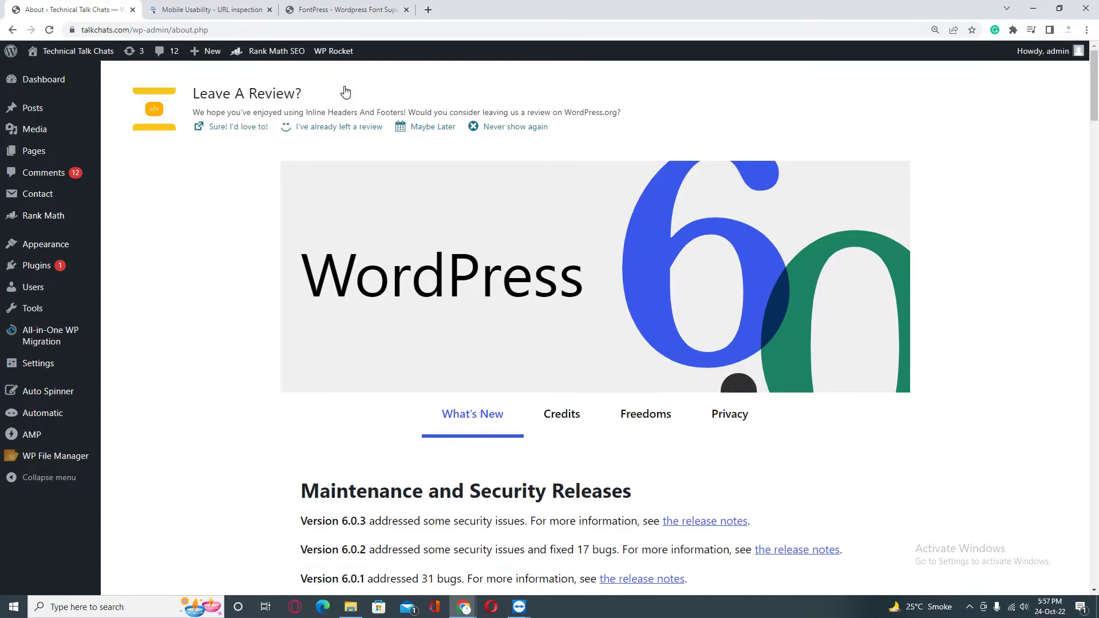
{"action": "scroll", "coordinate": [343, 89], "scroll_direction": "down", "scroll_amount": 1}
{"action": "scroll", "coordinate": [241, 319], "scroll_direction": "down", "scroll_amount": 3}
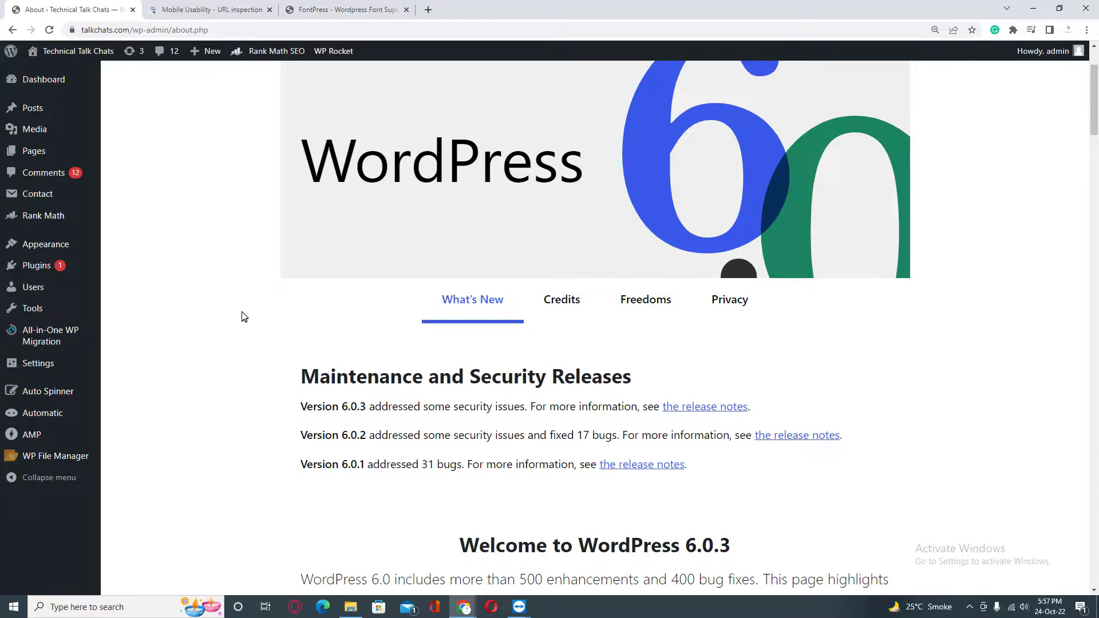
{"action": "scroll", "coordinate": [242, 318], "scroll_direction": "up", "scroll_amount": 3}
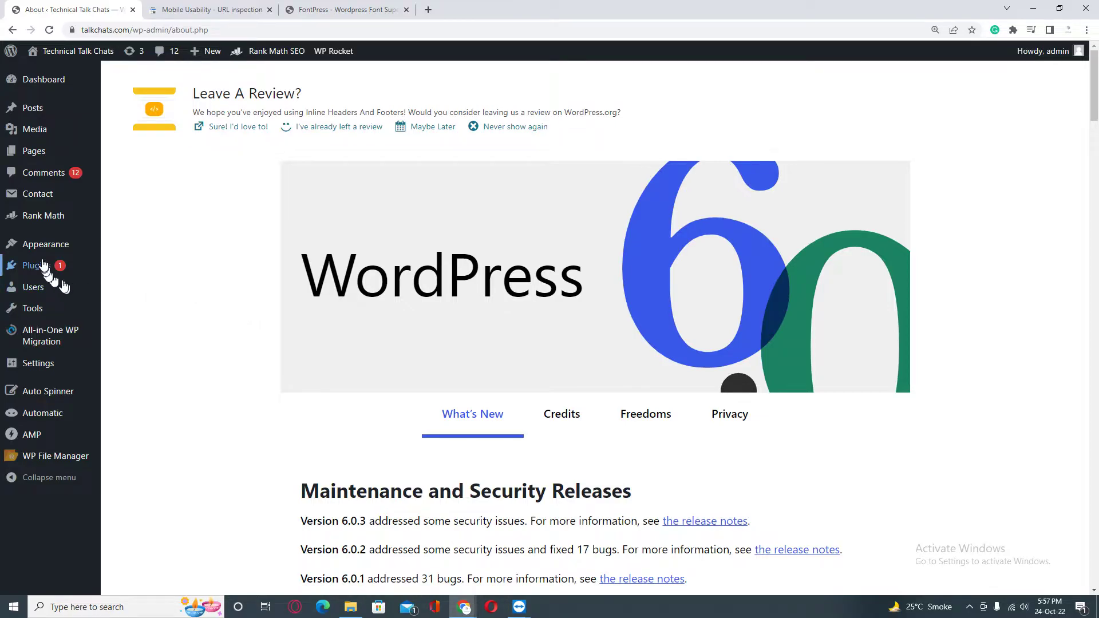
Search Add Plugins for 'amp' and show the AMP plugin is already active.
{"action": "left_click", "coordinate": [132, 289]}
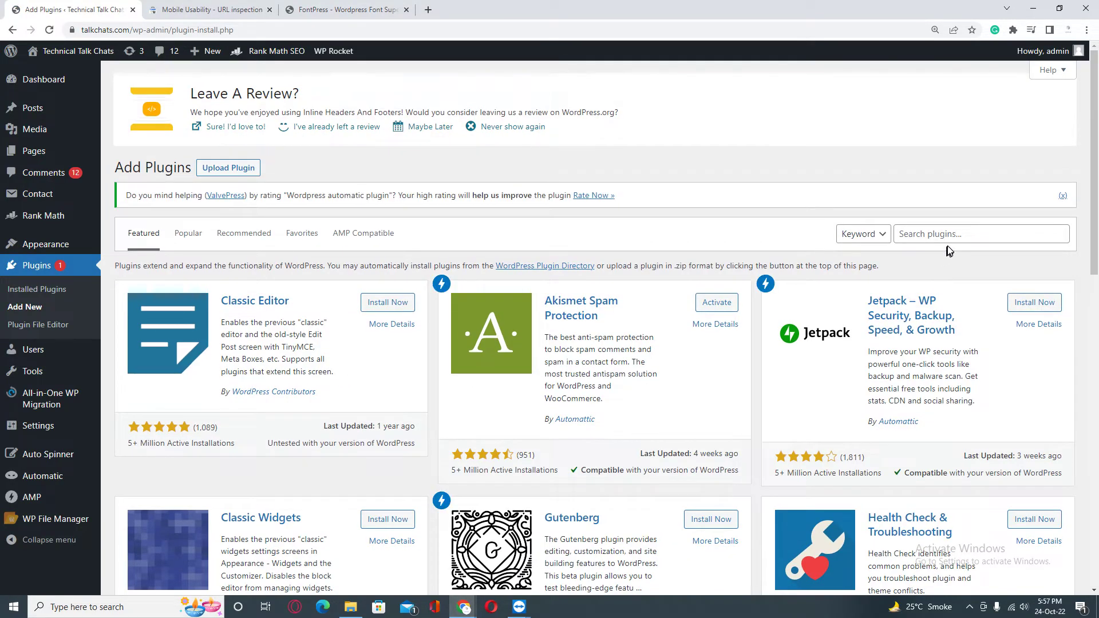
{"action": "left_click", "coordinate": [952, 232]}
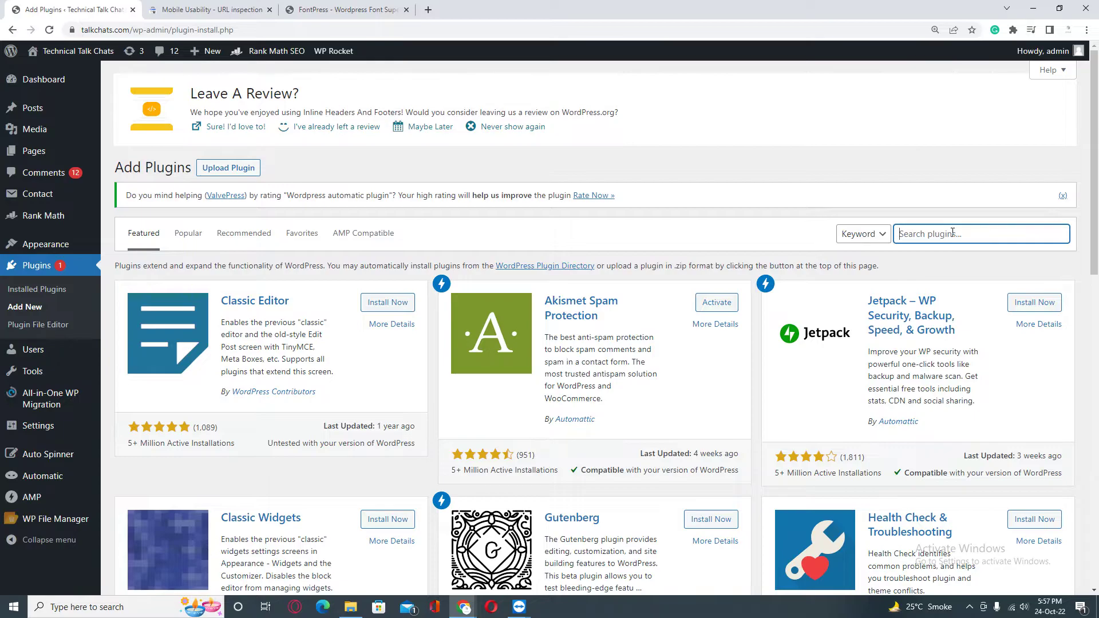
{"action": "type", "text": "amp"}
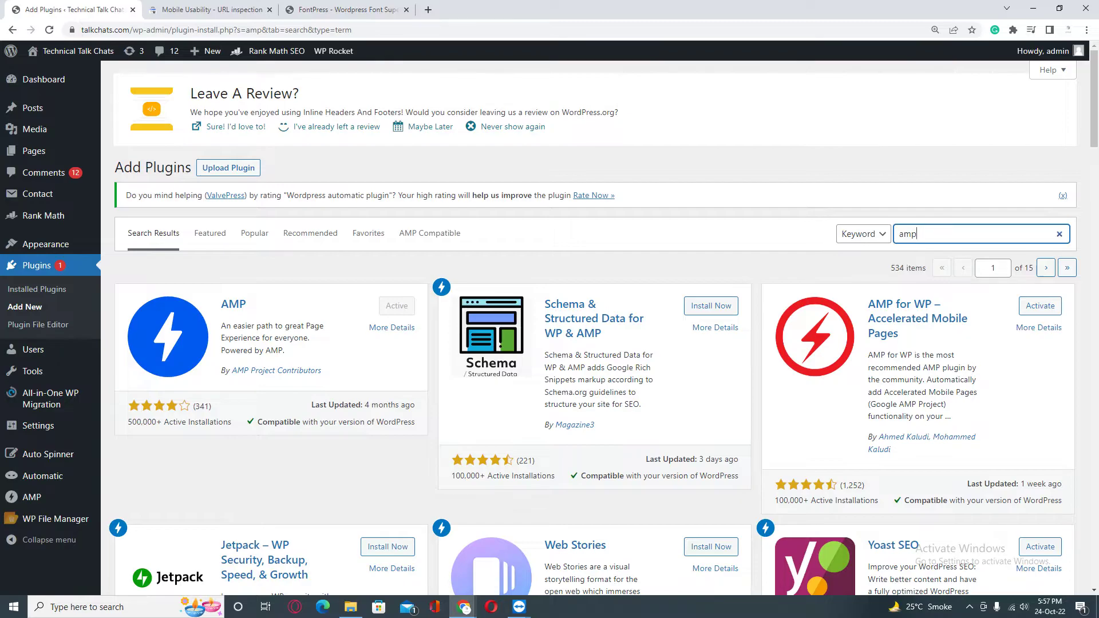
{"action": "left_click", "coordinate": [536, 286]}
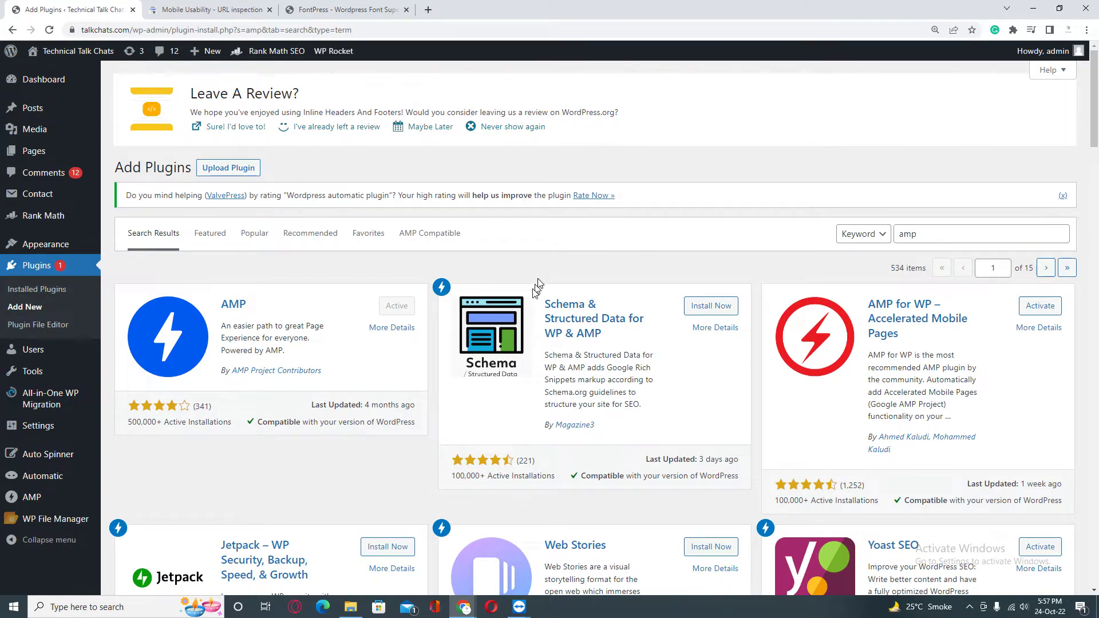
{"action": "scroll", "coordinate": [516, 310], "scroll_direction": "down", "scroll_amount": 3}
{"action": "scroll", "coordinate": [482, 335], "scroll_direction": "up", "scroll_amount": 2}
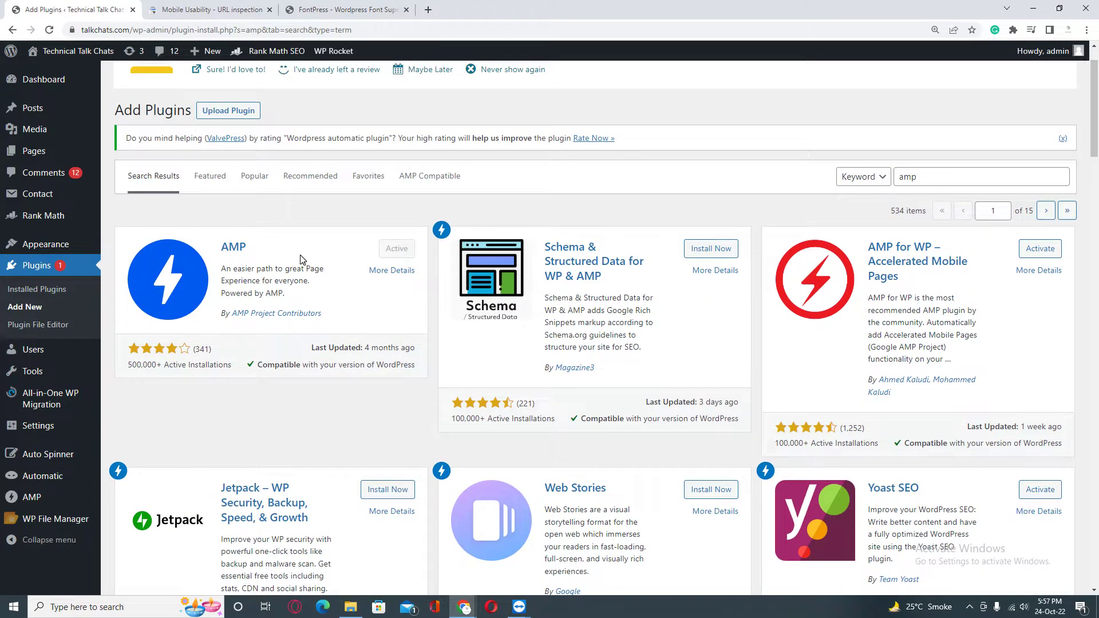
{"action": "scroll", "coordinate": [301, 260], "scroll_direction": "down", "scroll_amount": 1}
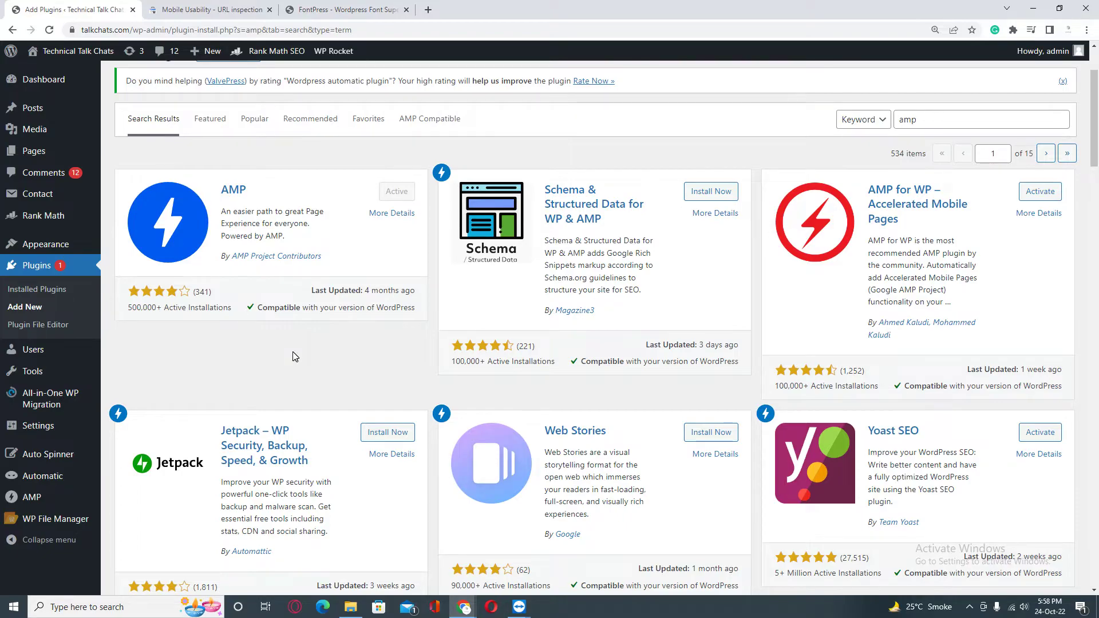
{"action": "scroll", "coordinate": [292, 351], "scroll_direction": "up", "scroll_amount": 2}
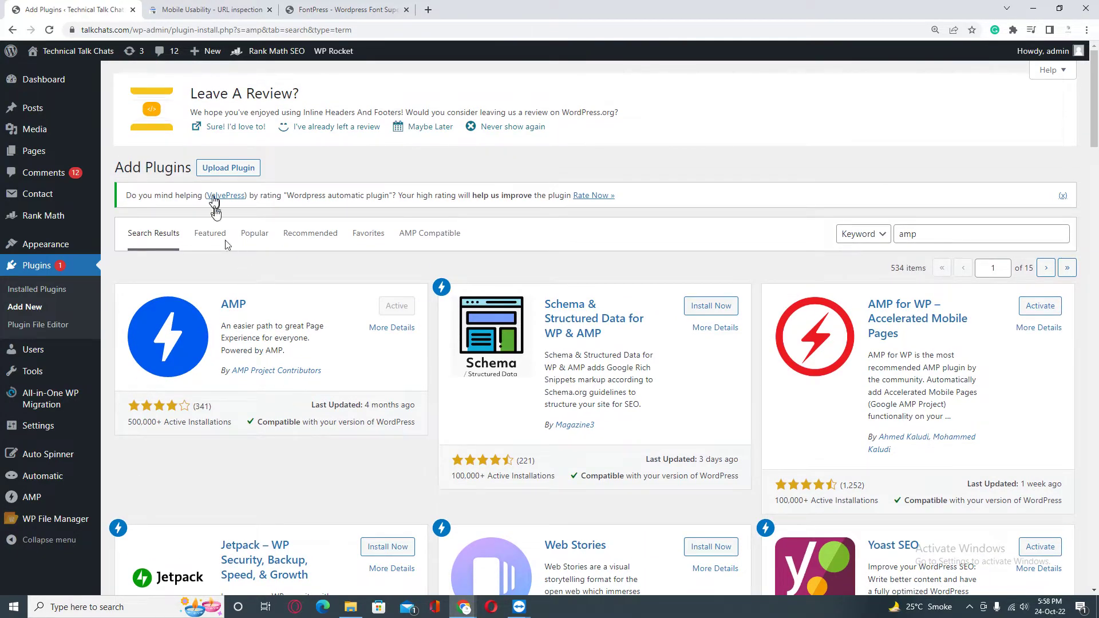
Start a Search Console URL inspection of the talkchats.com homepage.
{"action": "left_click", "coordinate": [185, 9]}
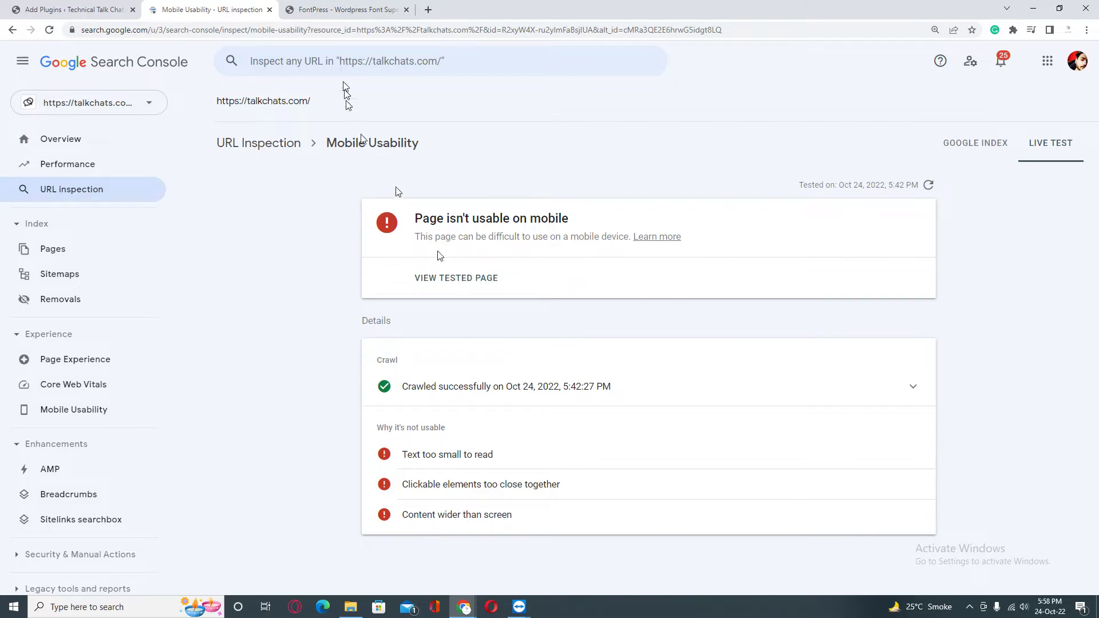
{"action": "left_click", "coordinate": [339, 63]}
{"action": "left_click", "coordinate": [325, 99]}
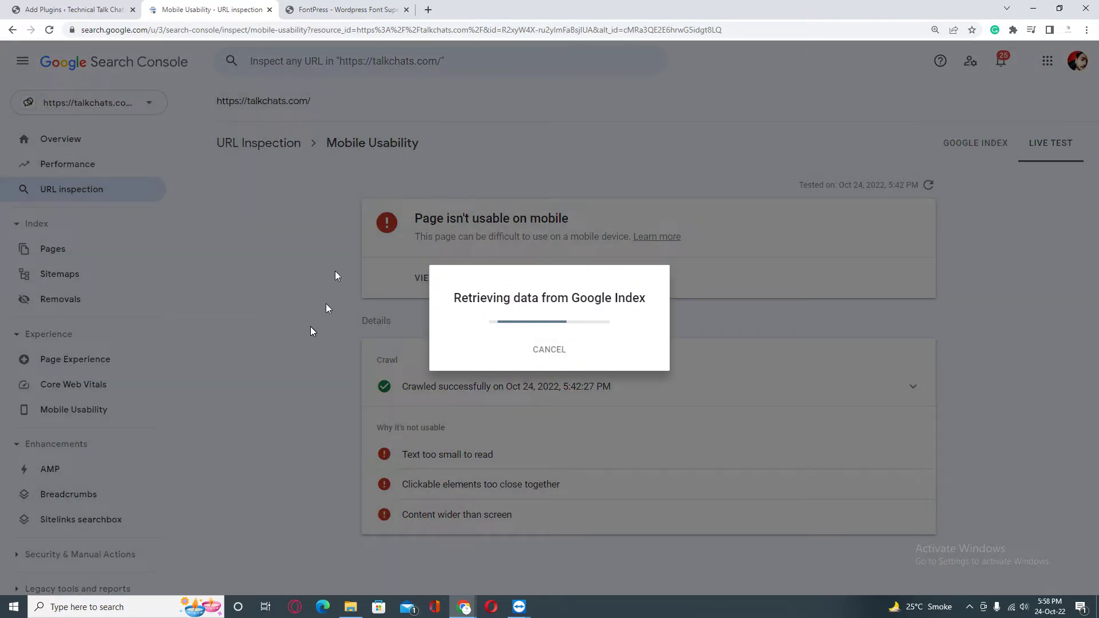
Clear the WP Rocket cache from the FontPress post, reload the homepage, and return to URL inspection.
{"action": "left_click", "coordinate": [74, 9]}
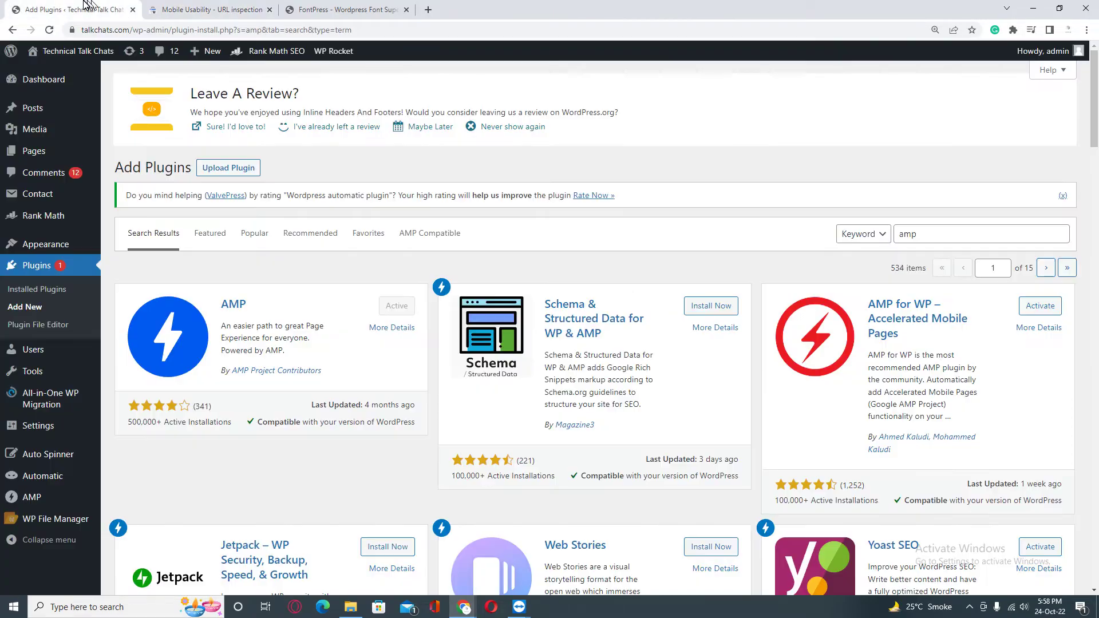
{"action": "left_click", "coordinate": [345, 9]}
{"action": "mouse_move", "coordinate": [498, 51]}
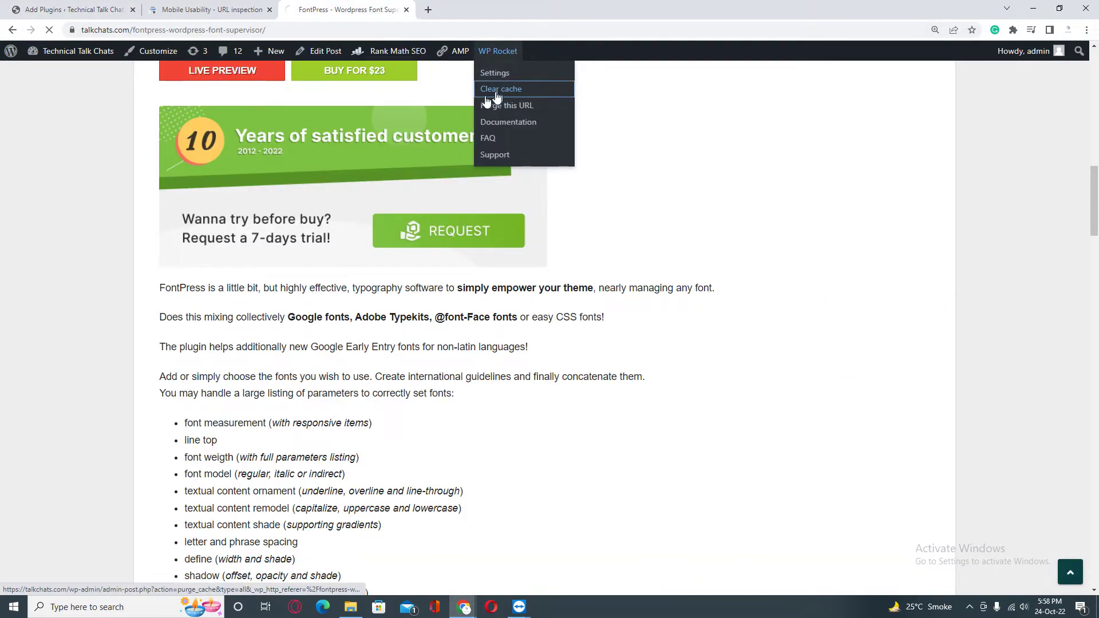
{"action": "left_click", "coordinate": [494, 102]}
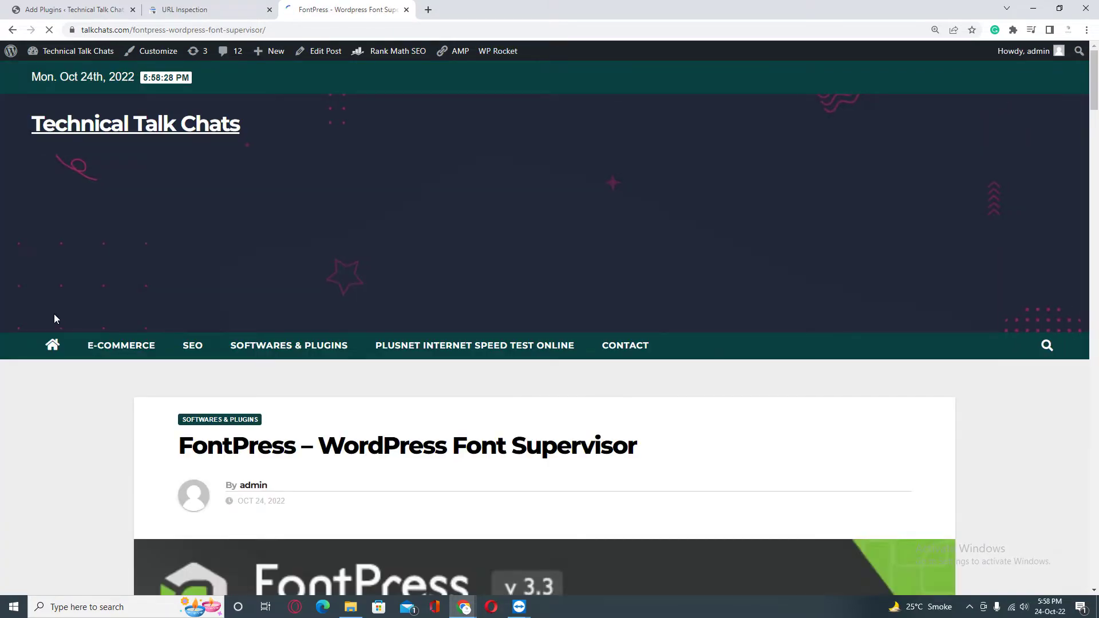
{"action": "scroll", "coordinate": [55, 314], "scroll_direction": "down", "scroll_amount": 4}
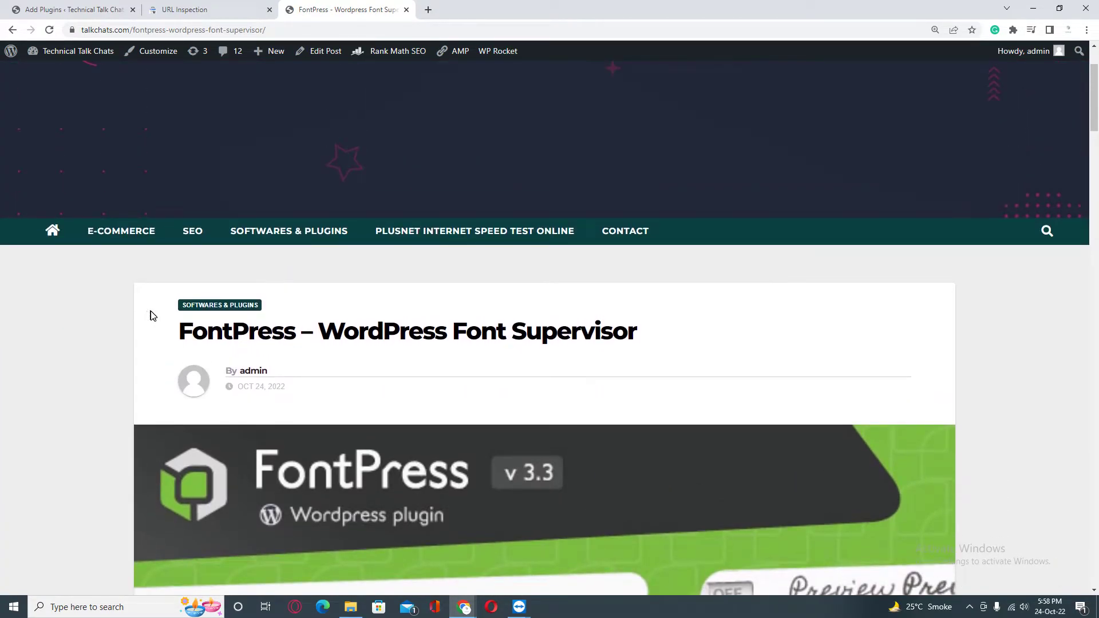
{"action": "scroll", "coordinate": [151, 312], "scroll_direction": "down", "scroll_amount": 3}
{"action": "key", "text": "ctrl+minus"}
{"action": "key", "text": "ctrl+plus"}
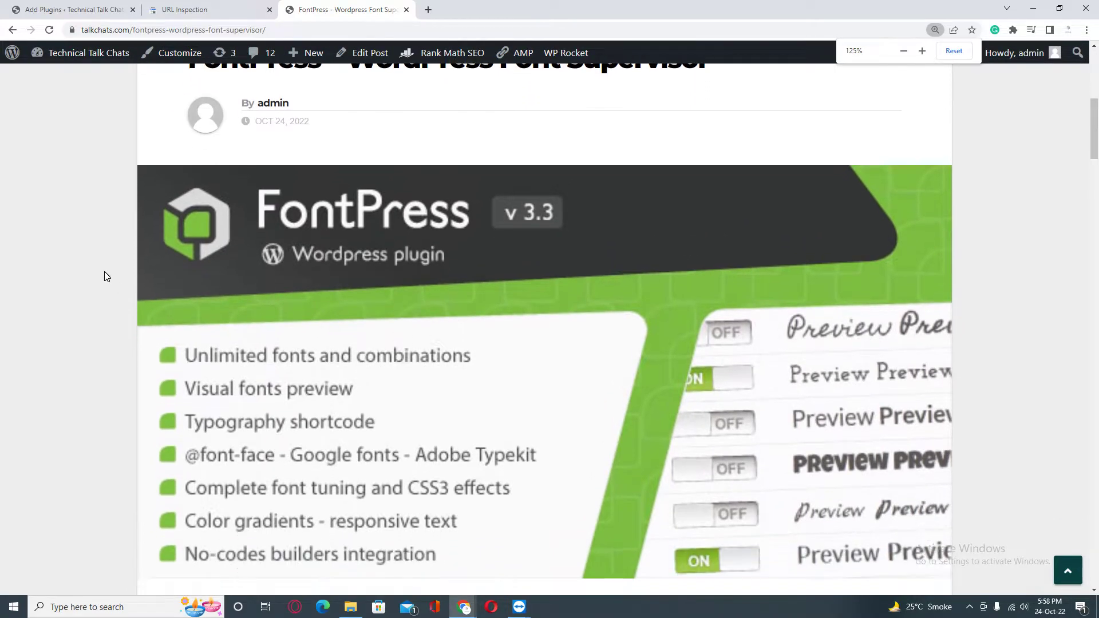
{"action": "key", "text": "ctrl+plus"}
{"action": "scroll", "coordinate": [103, 271], "scroll_direction": "up", "scroll_amount": 2}
{"action": "scroll", "coordinate": [105, 278], "scroll_direction": "up", "scroll_amount": 2}
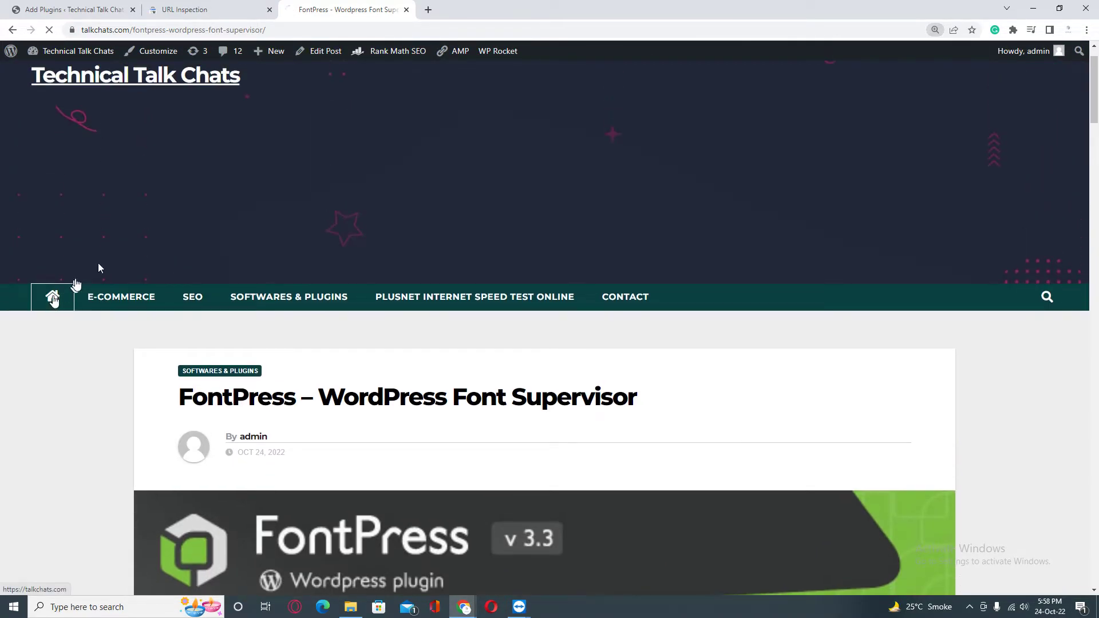
{"action": "left_click", "coordinate": [52, 298]}
{"action": "scroll", "coordinate": [280, 206], "scroll_direction": "down", "scroll_amount": 3}
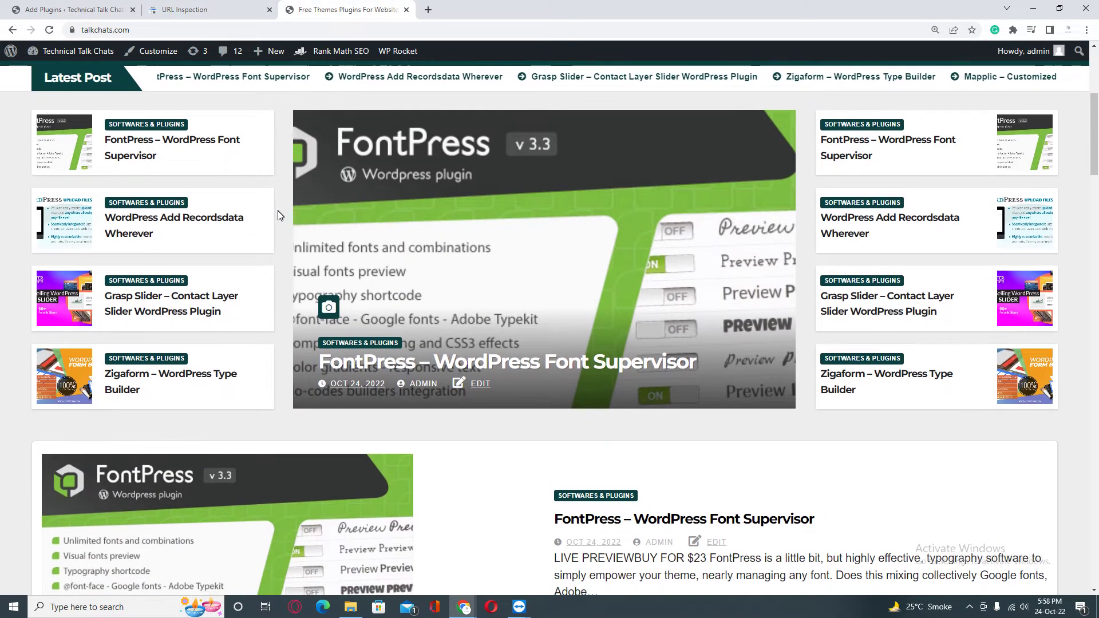
{"action": "scroll", "coordinate": [282, 224], "scroll_direction": "down", "scroll_amount": 4}
{"action": "scroll", "coordinate": [282, 232], "scroll_direction": "up", "scroll_amount": 5}
{"action": "left_click", "coordinate": [207, 8]}
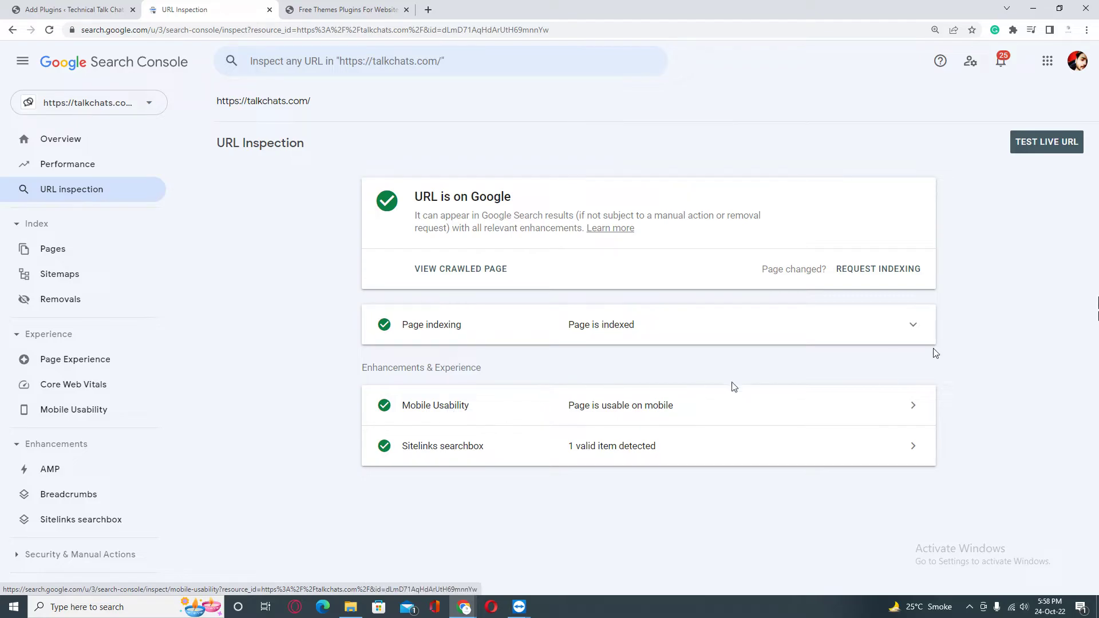
Start a live URL test of the talkchats.com homepage in Search Console URL Inspection.
{"action": "left_click", "coordinate": [1040, 142]}
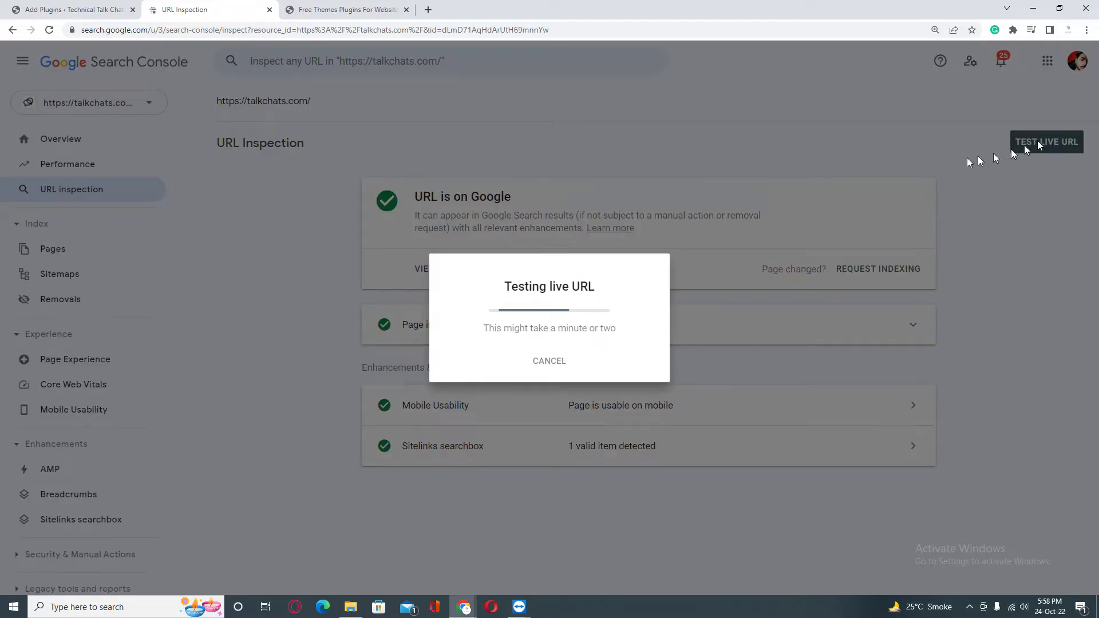